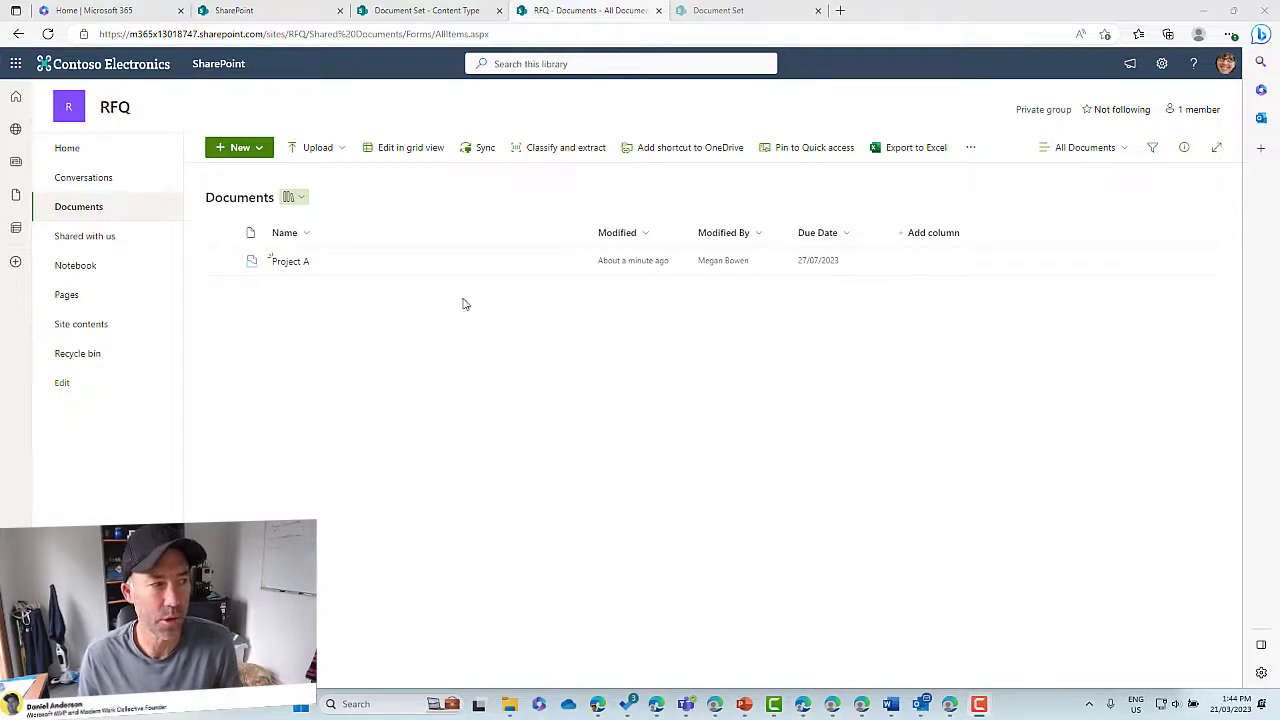
# Open the Project A document set, widen its details to review the properties, close them and return to the Documents library.
pyautogui.click(296, 268)
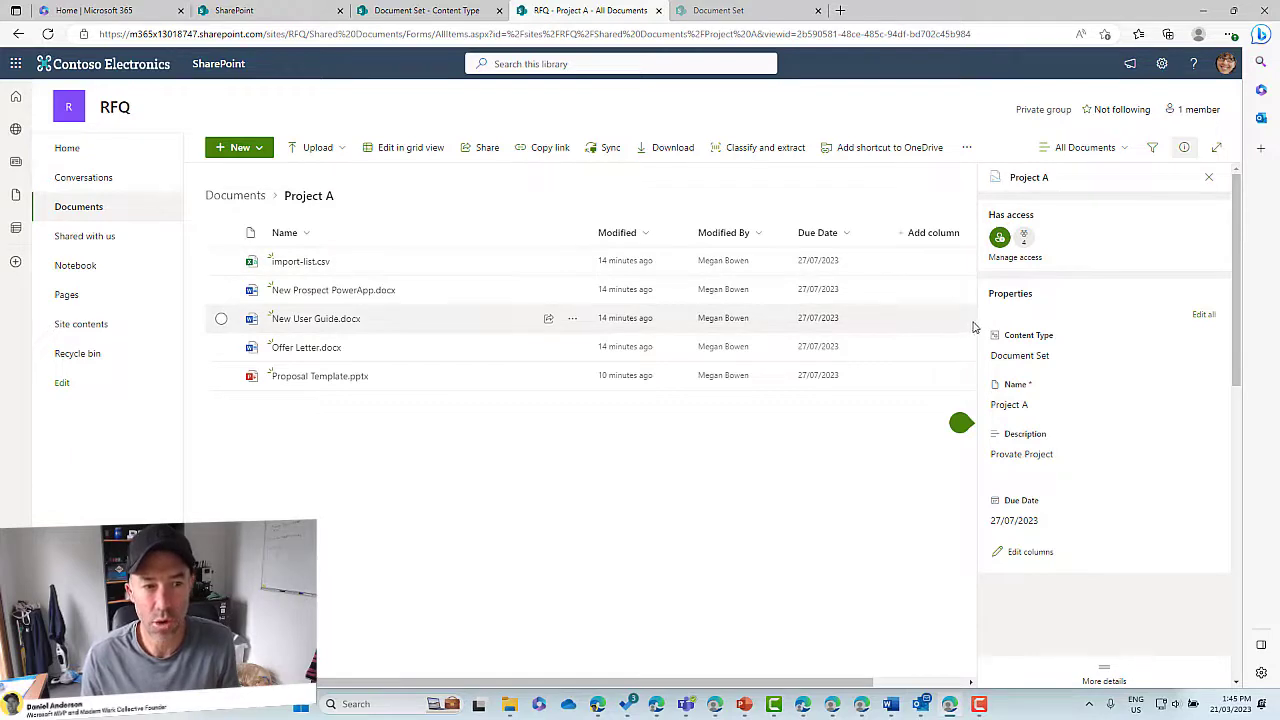
pyautogui.moveTo(978, 319); pyautogui.dragTo(894, 320)
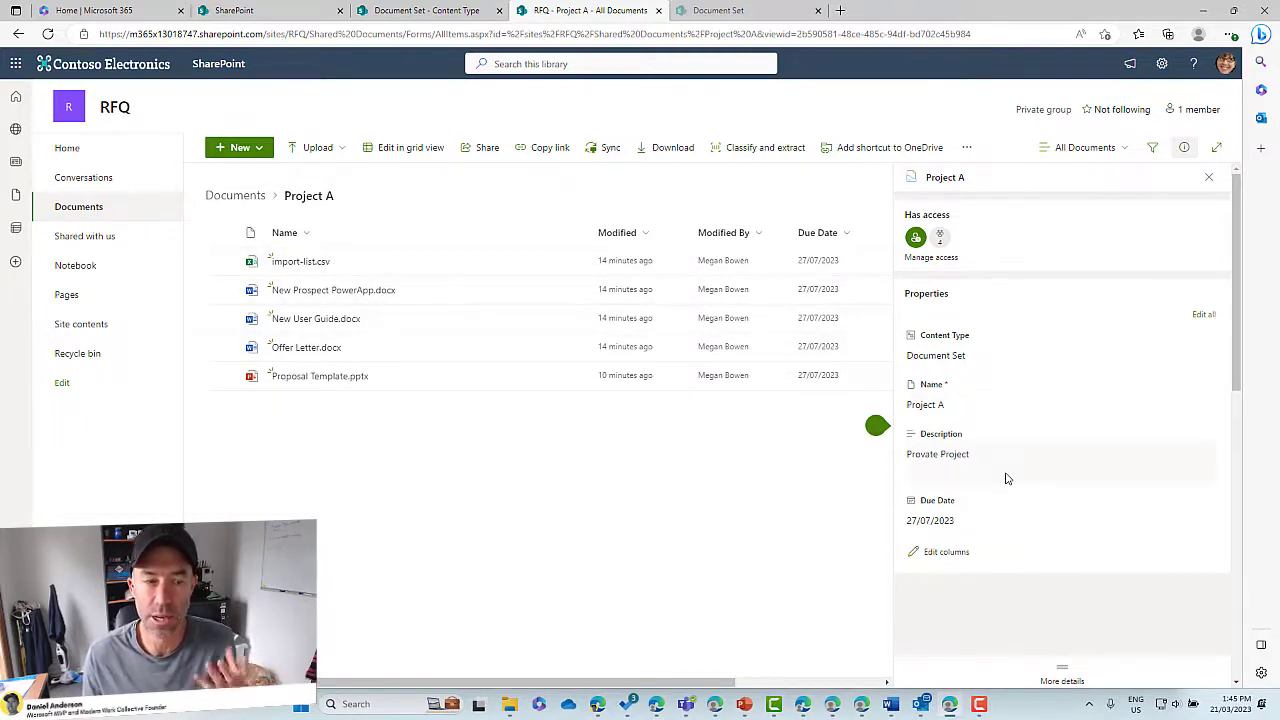
pyautogui.click(1209, 178)
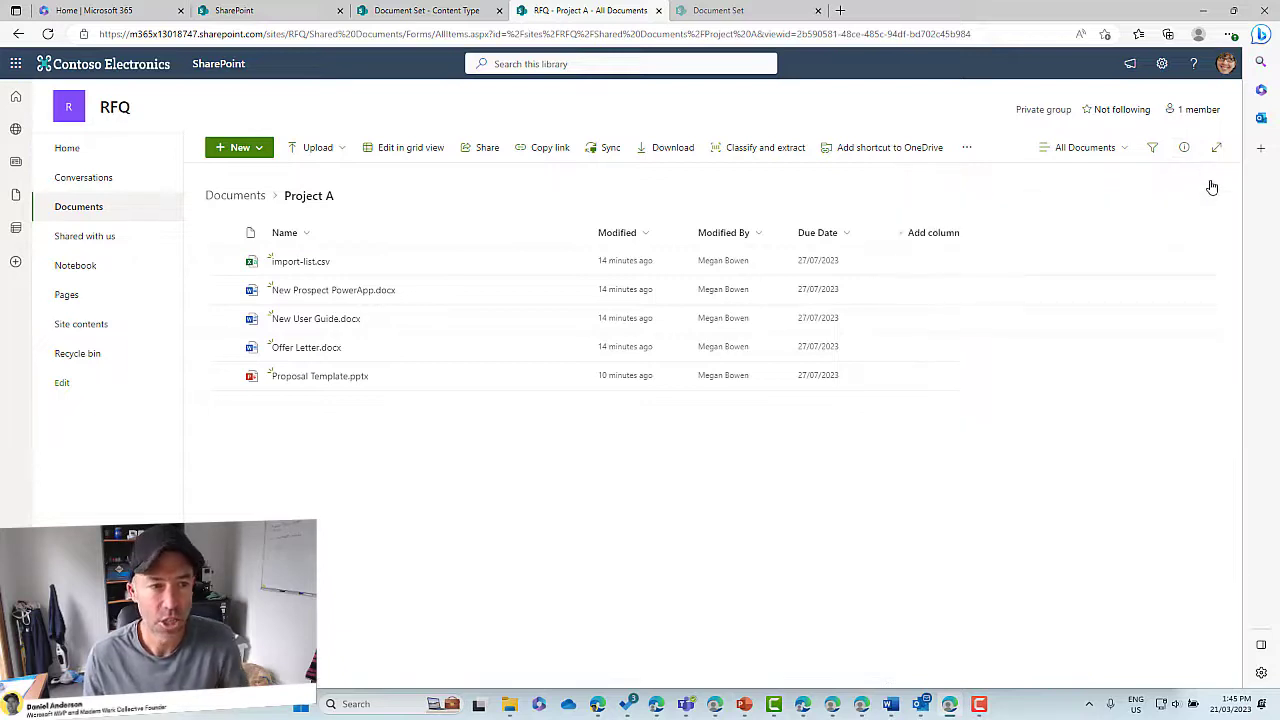
pyautogui.click(240, 197)
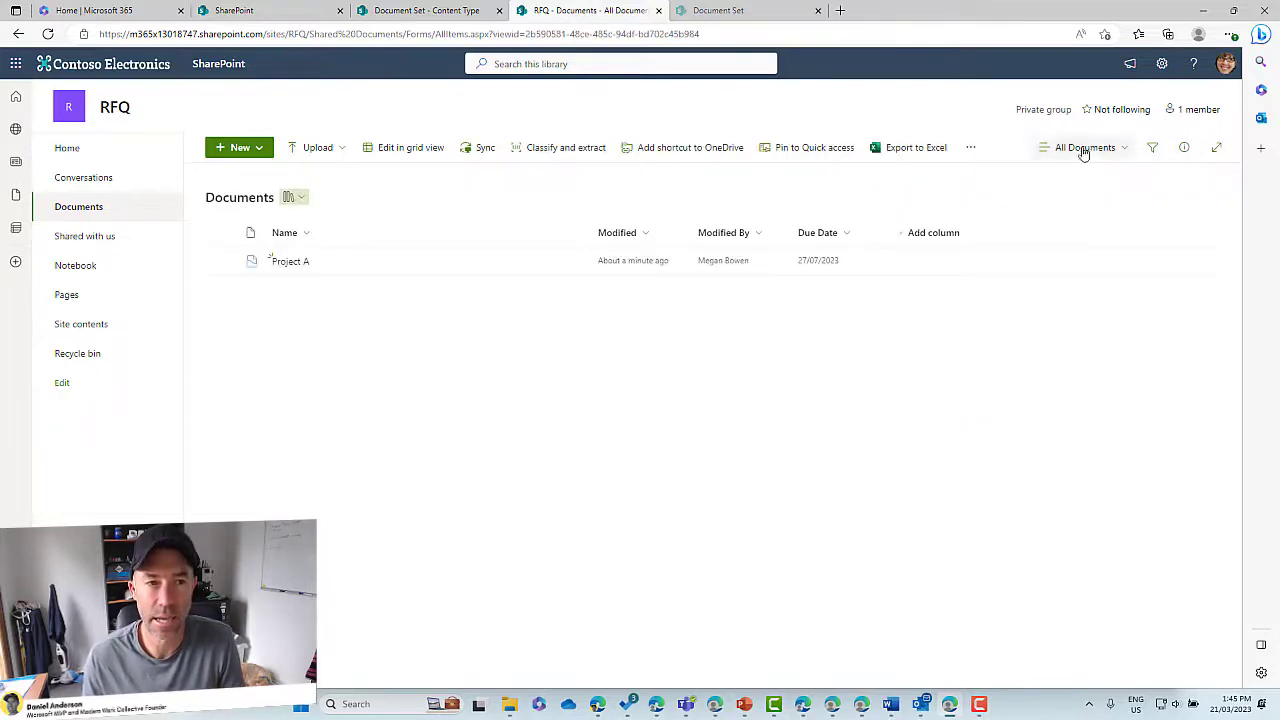
# Open the list of site columns from the RFQ site's full site settings.
pyautogui.click(1163, 65)
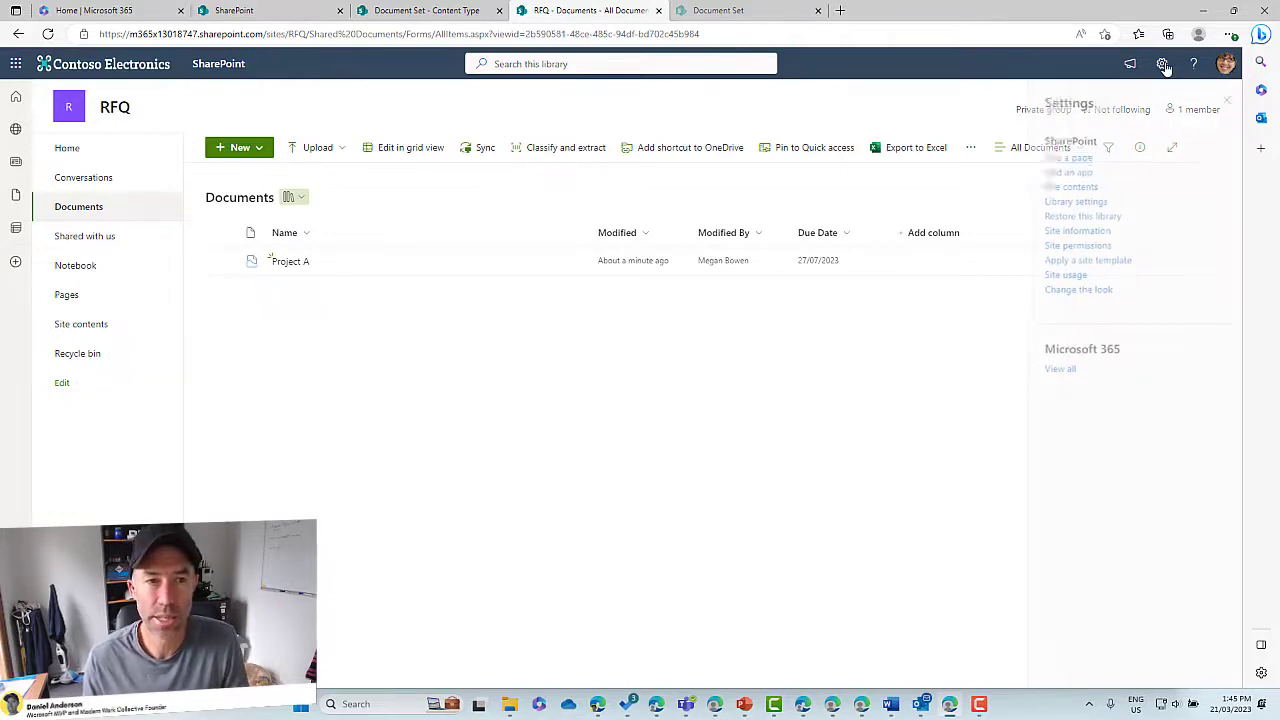
pyautogui.click(1072, 231)
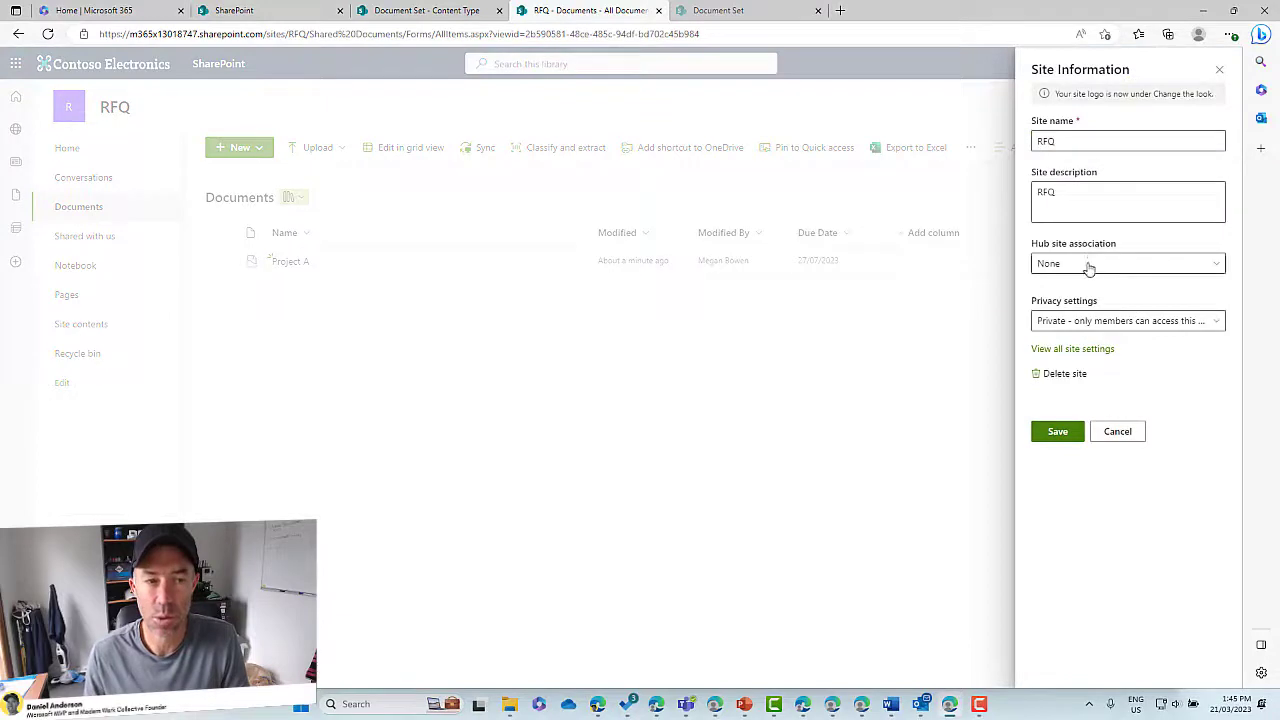
pyautogui.click(1079, 350)
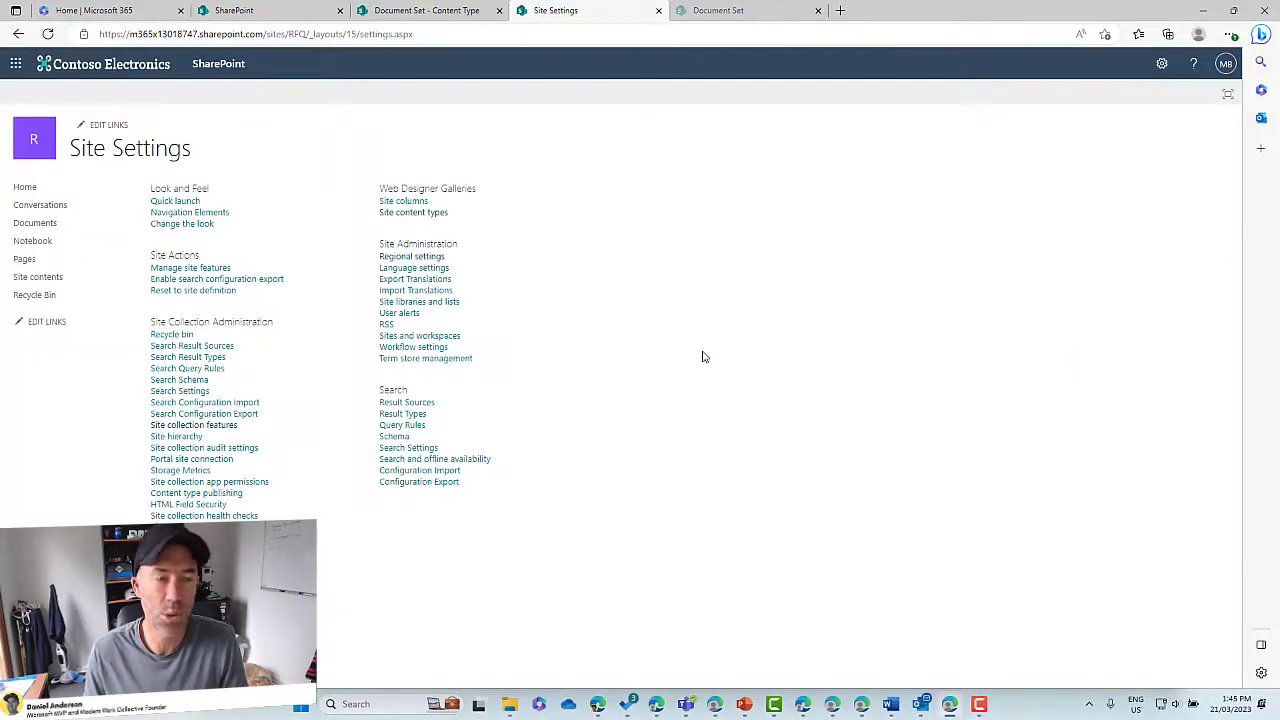
pyautogui.click(404, 202)
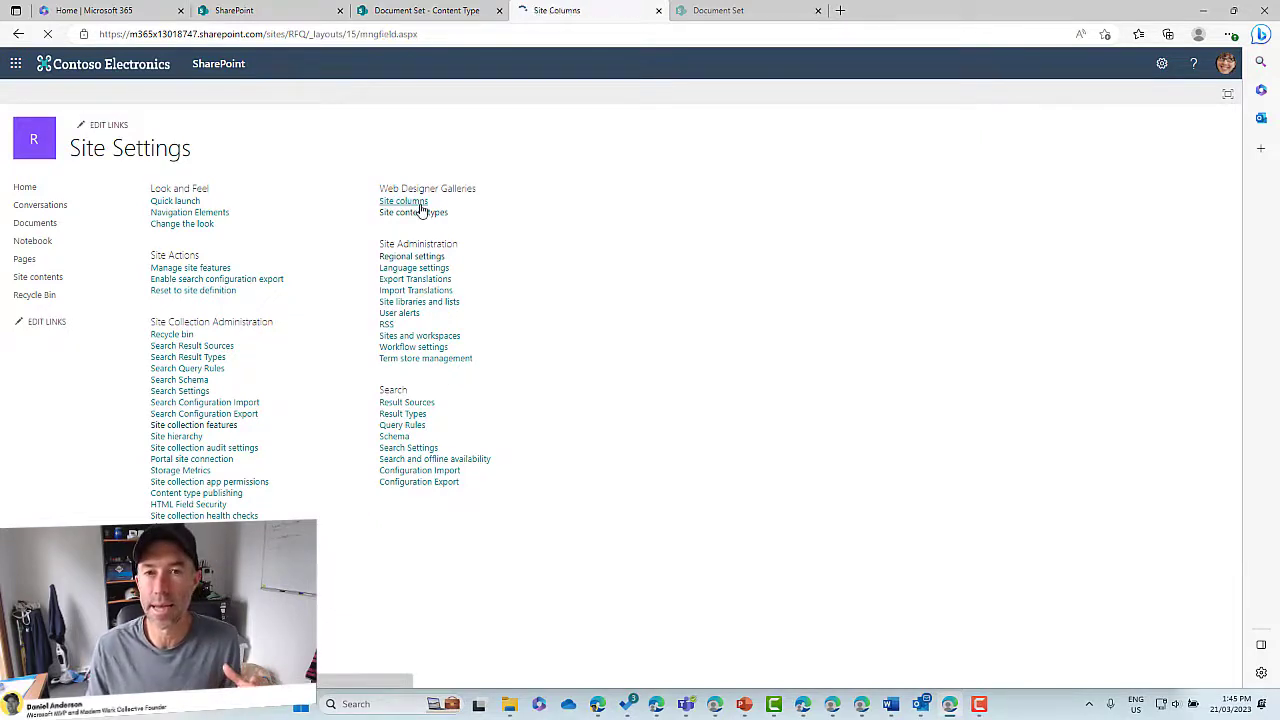
# Start a new site column named ProjectStatus with the Choice type.
pyautogui.click(170, 196)
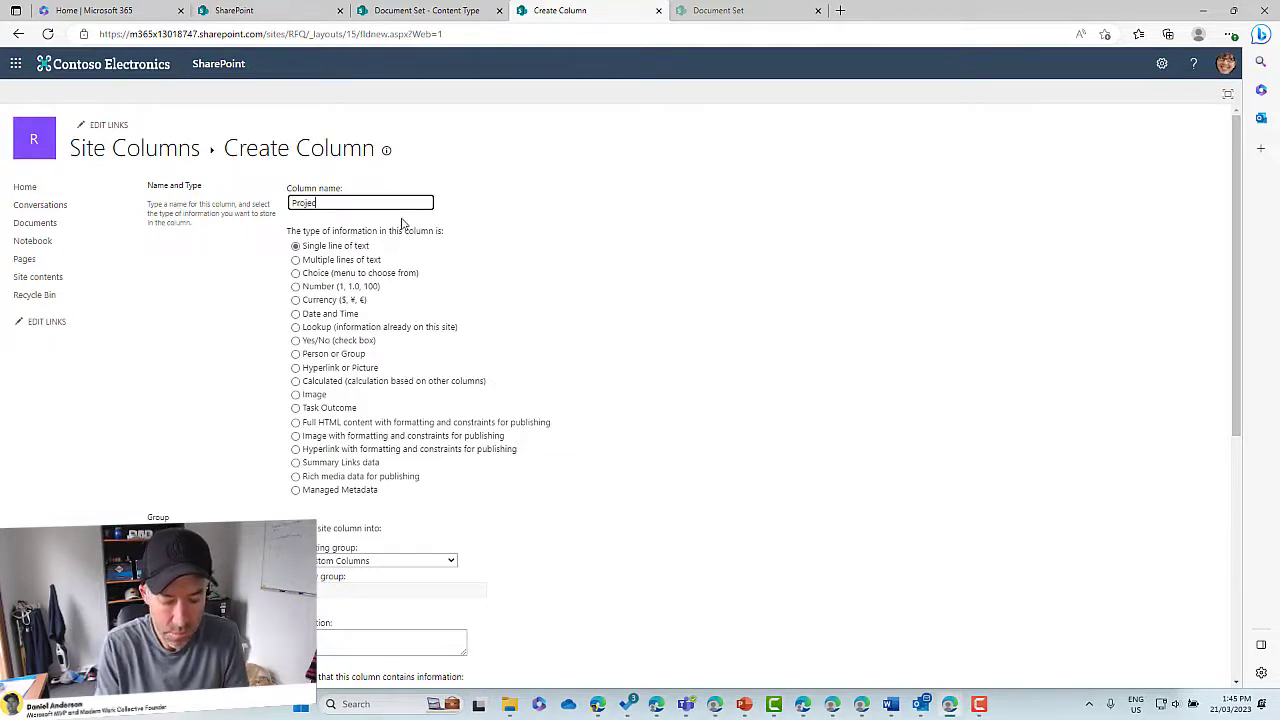
pyautogui.write('statu')
pyautogui.click(352, 278)
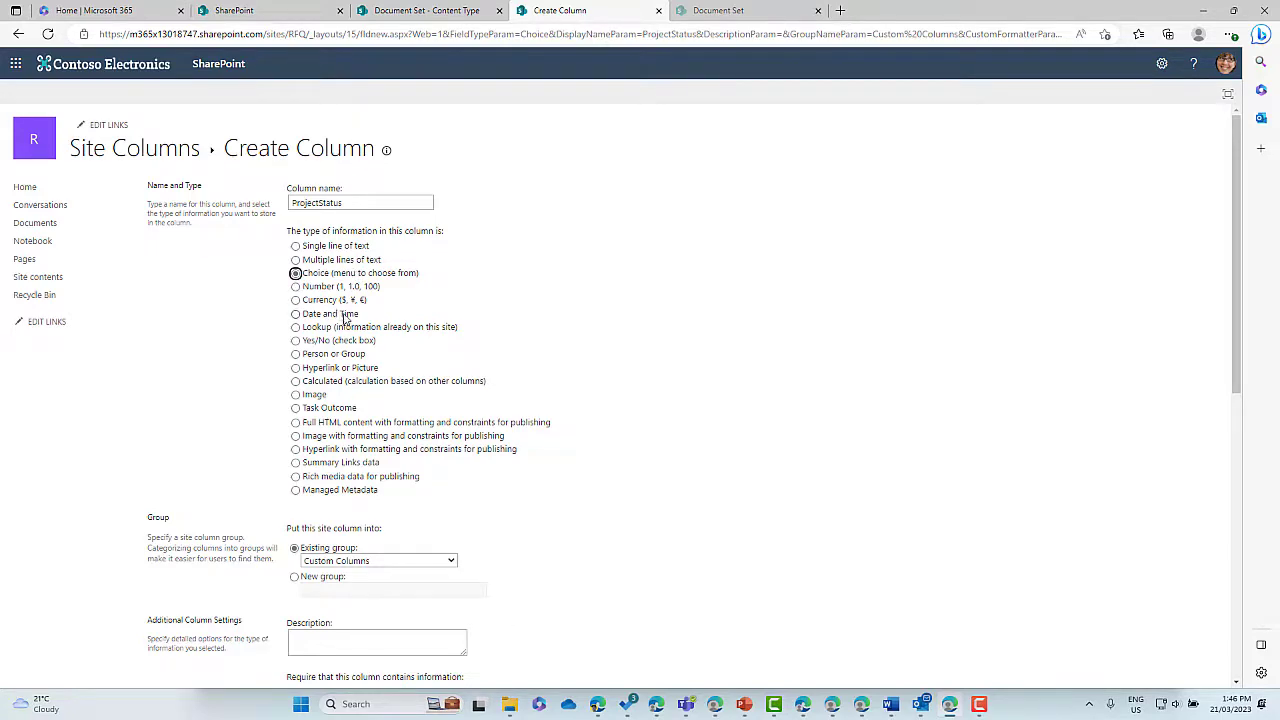
# Put the new site column into a new group named Project Columns.
pyautogui.scroll(-2, 379, 286)
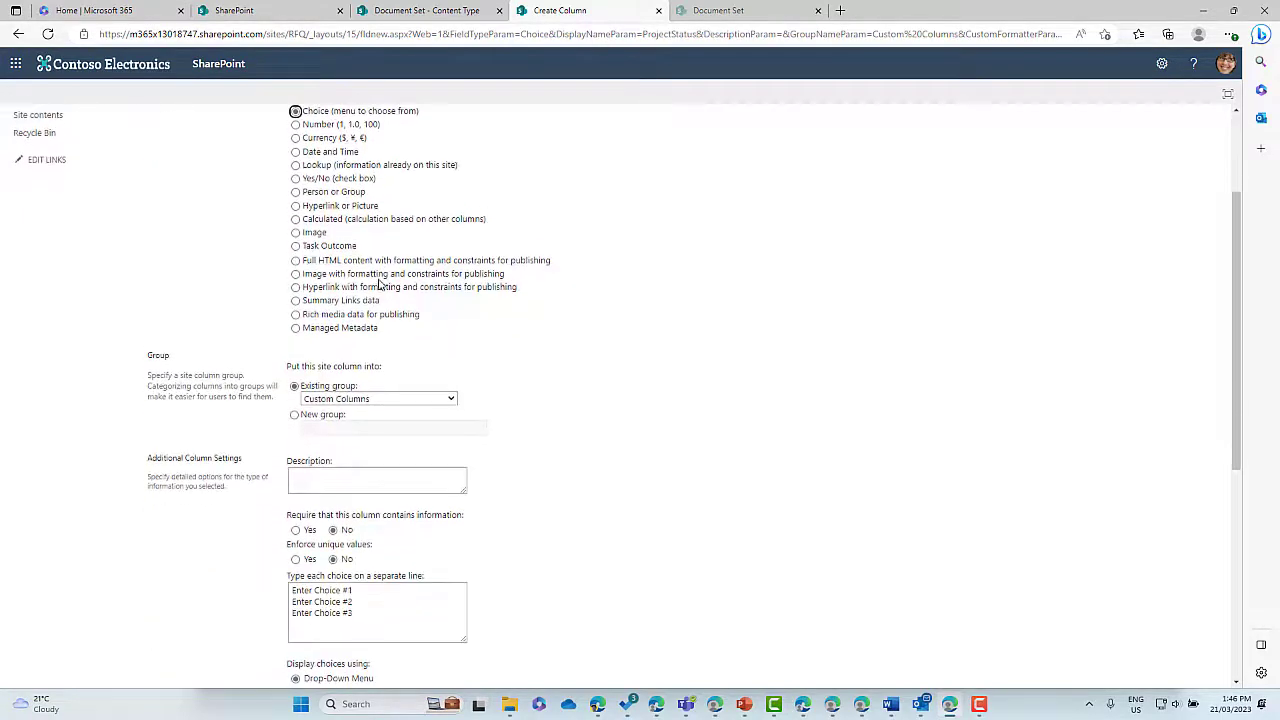
pyautogui.click(352, 387)
pyautogui.click(352, 390)
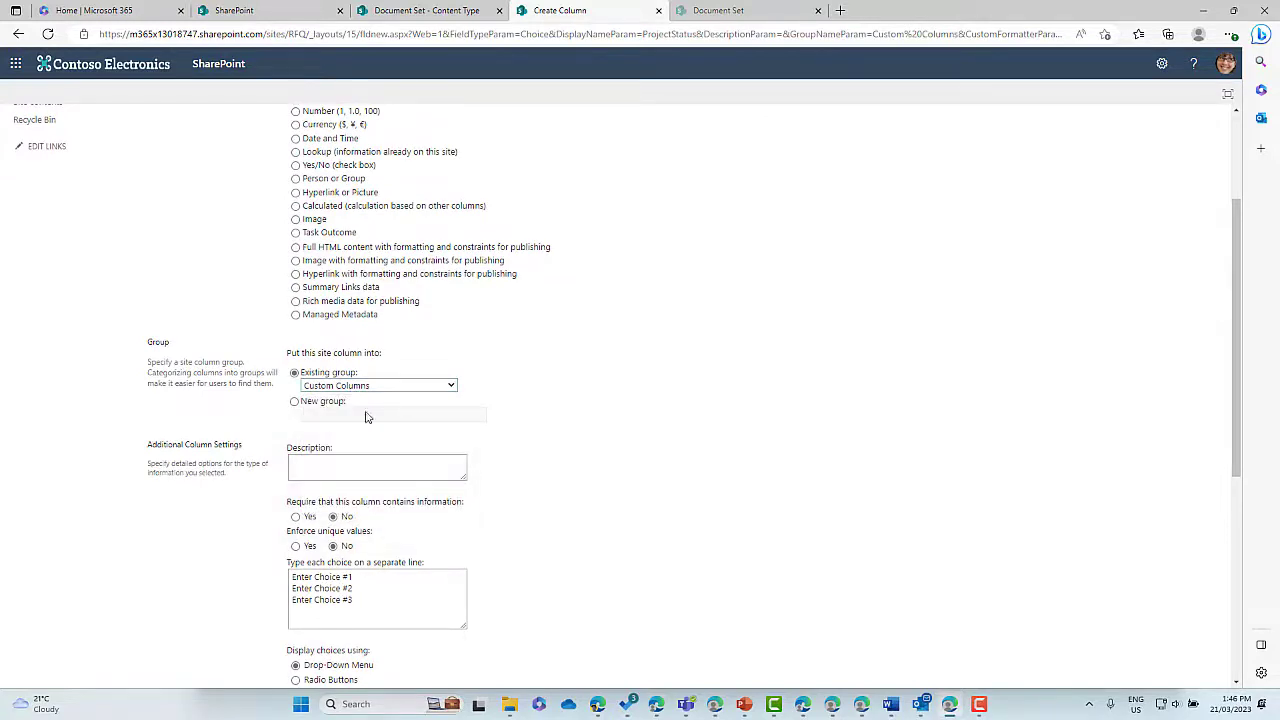
pyautogui.click(330, 413)
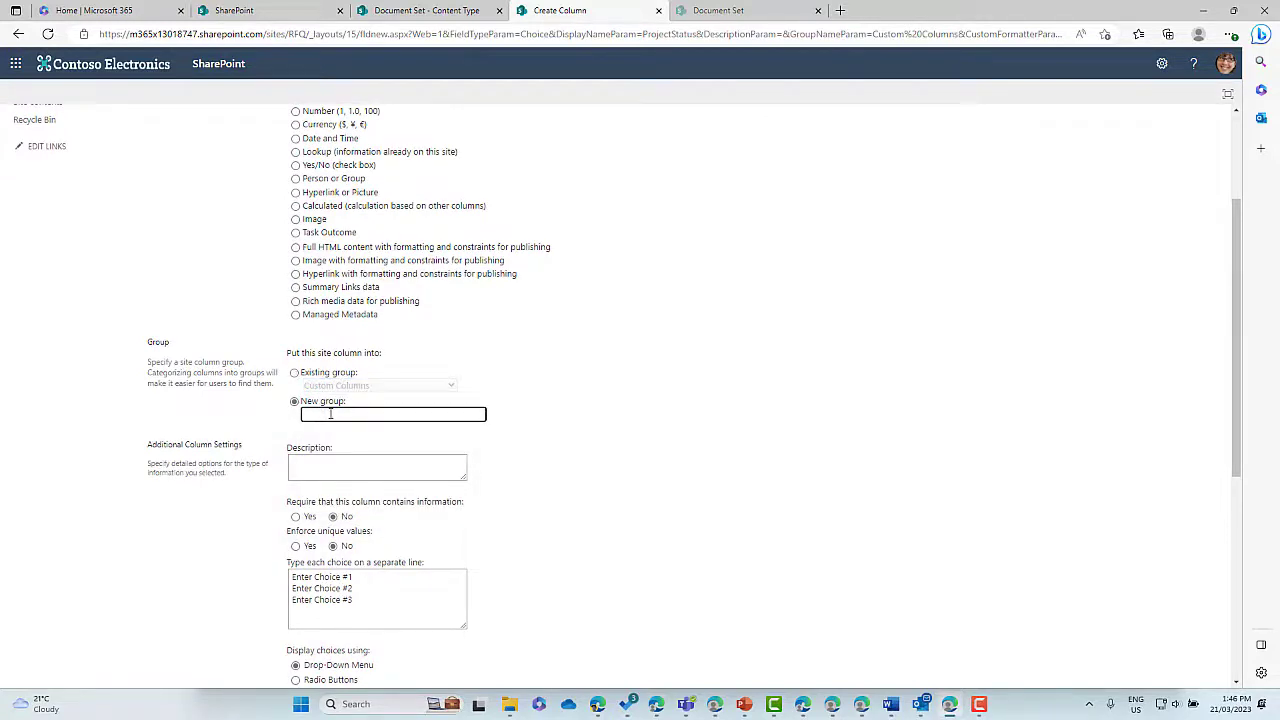
pyautogui.write('Project Columns')
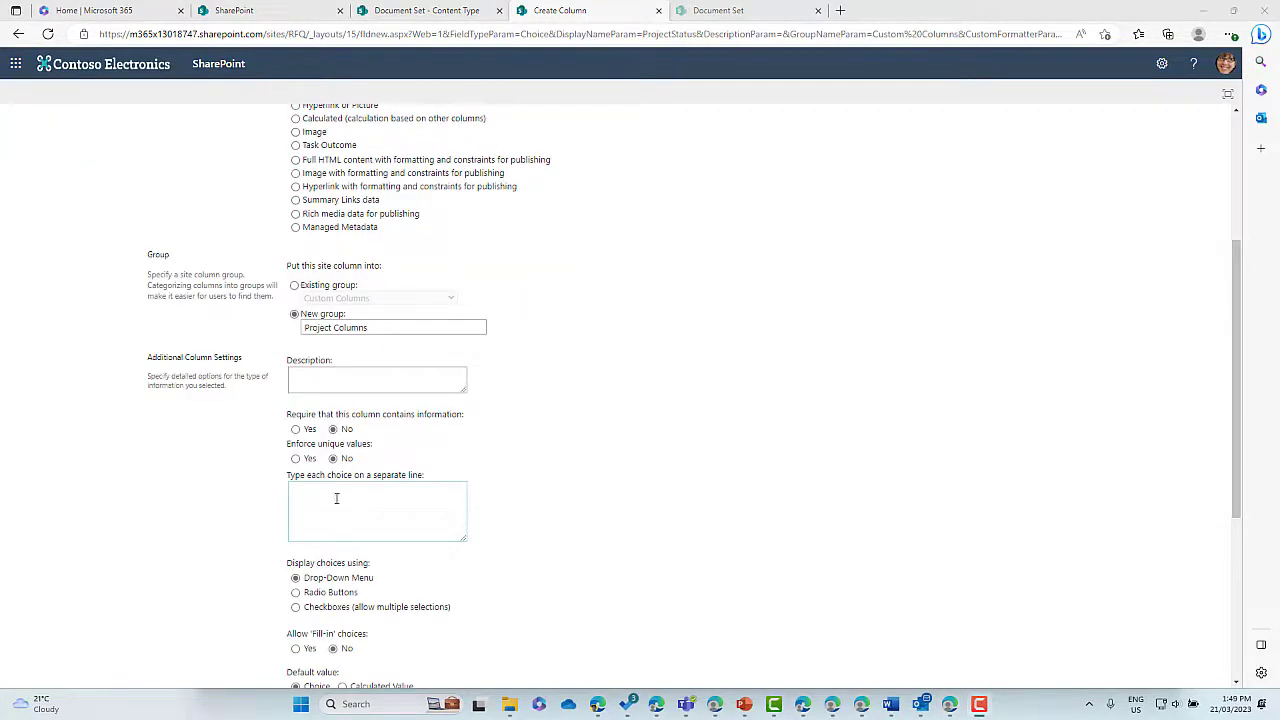
# Enter Not Started, Active and Completed as the column's choices and save the site column.
pyautogui.click(339, 490)
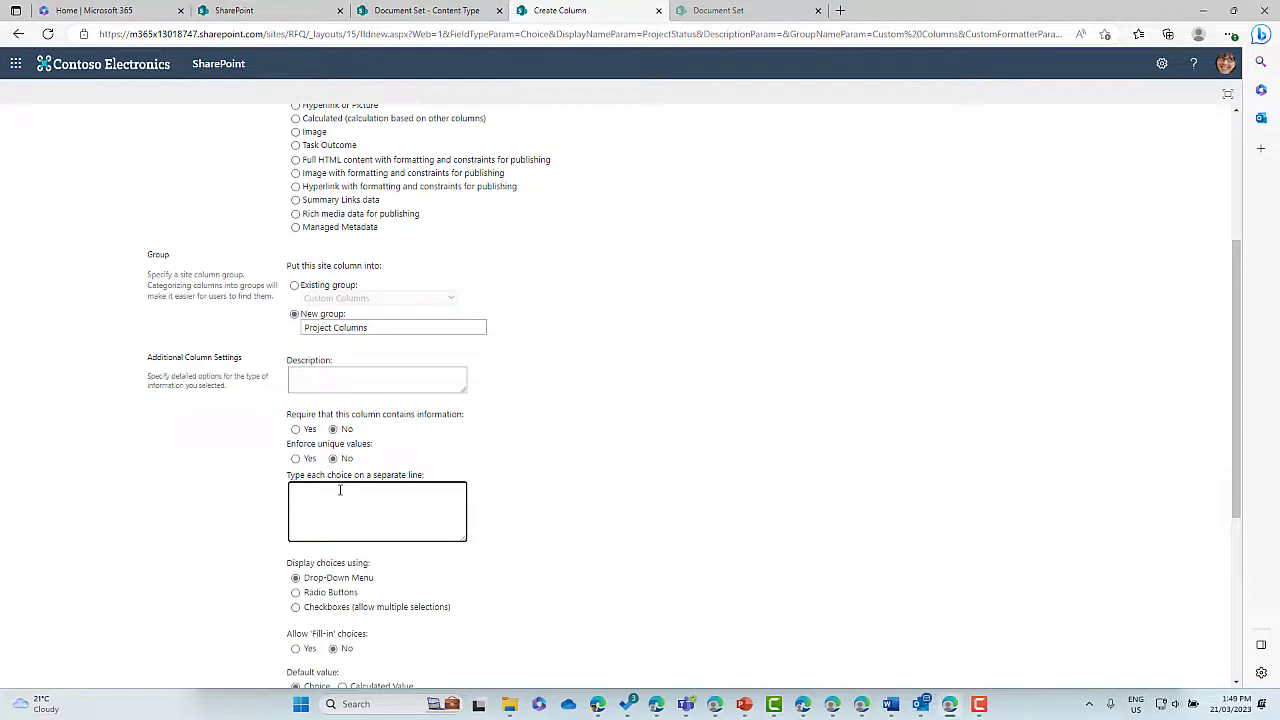
pyautogui.write('New')
pyautogui.write('Complet')
pyautogui.write('Started')
pyautogui.scroll(-5, 695, 550)
pyautogui.click(1136, 614)
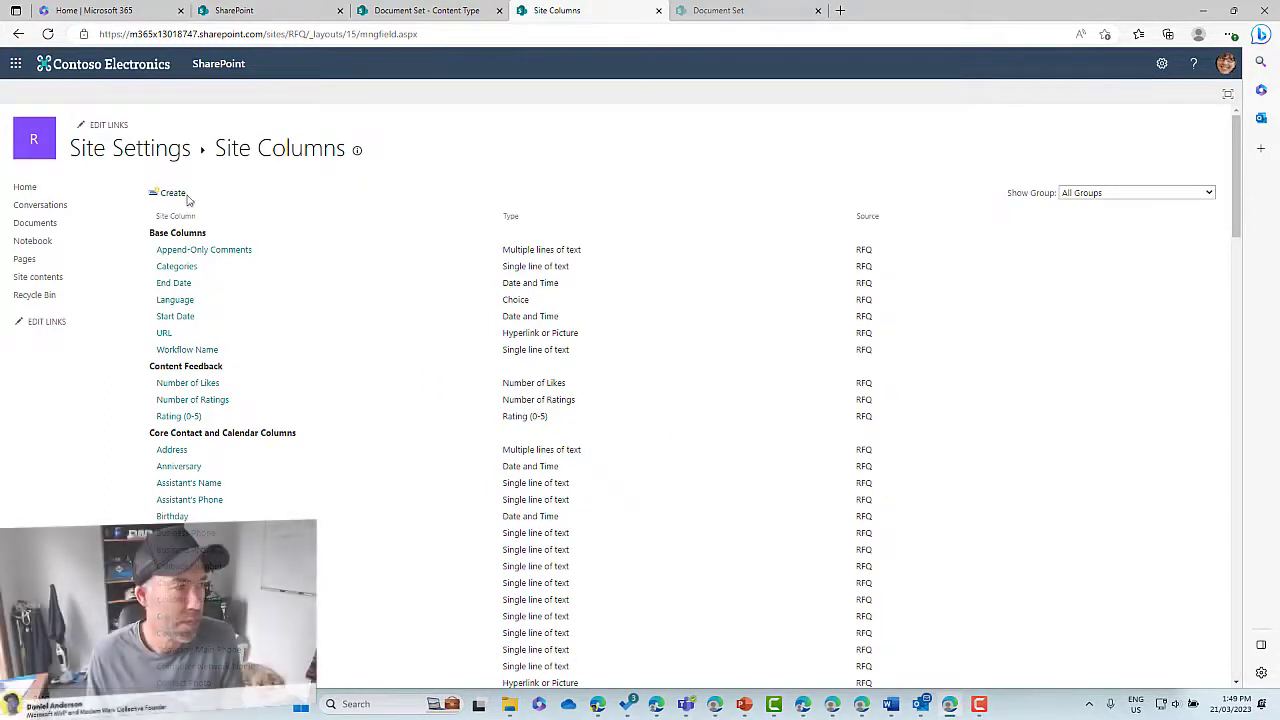
# Find the Document Set content type in the site's content type gallery by searching for "document set" and open it.
pyautogui.click(140, 153)
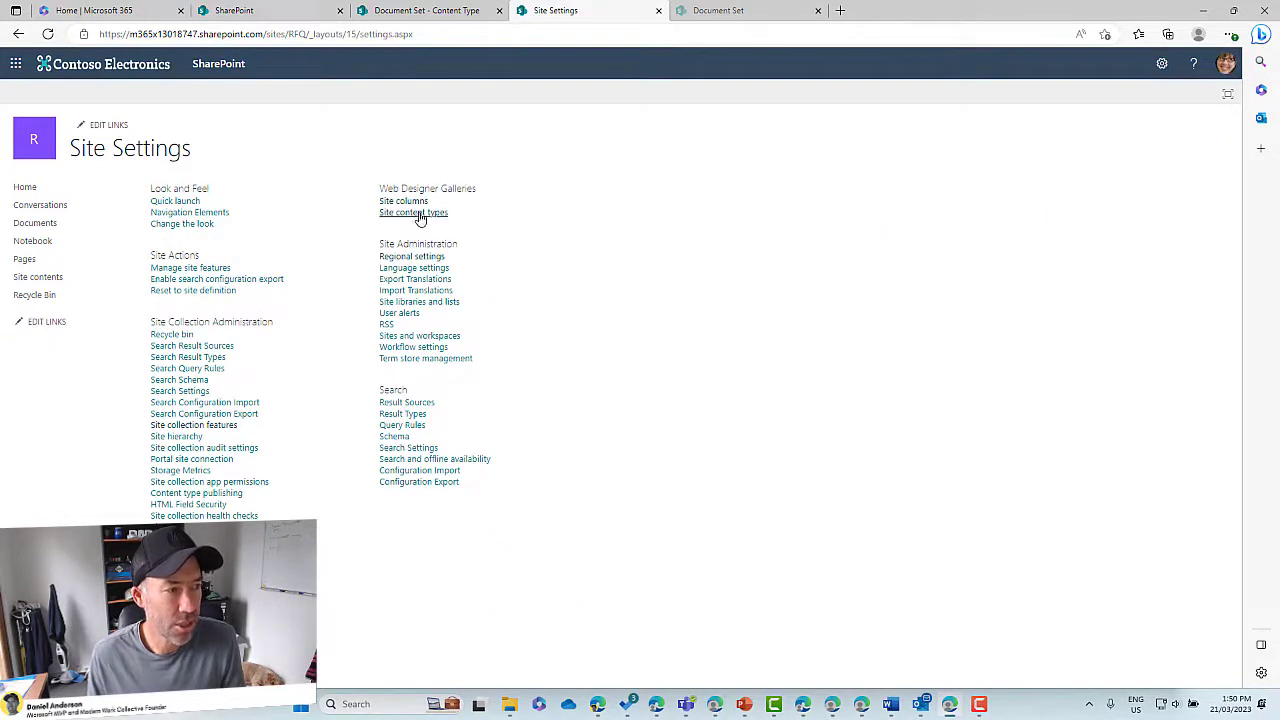
pyautogui.click(418, 212)
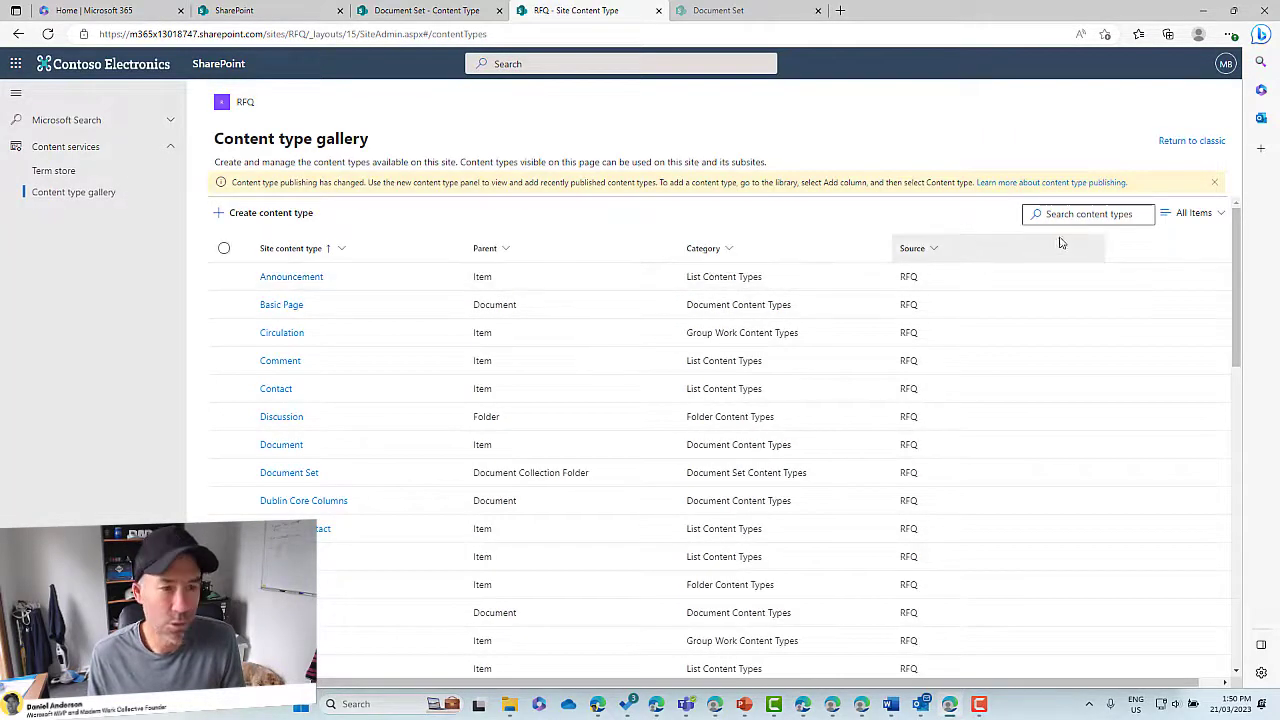
pyautogui.click(1075, 210)
pyautogui.write('do')
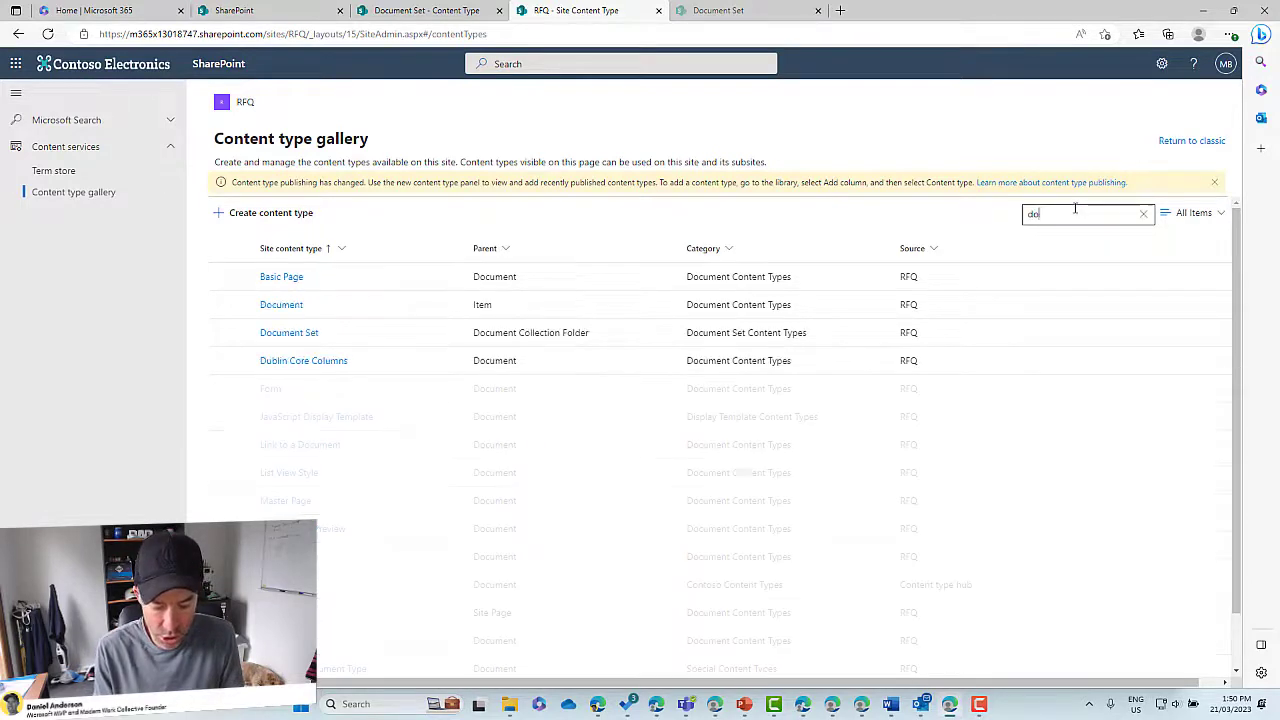
pyautogui.write('cument set')
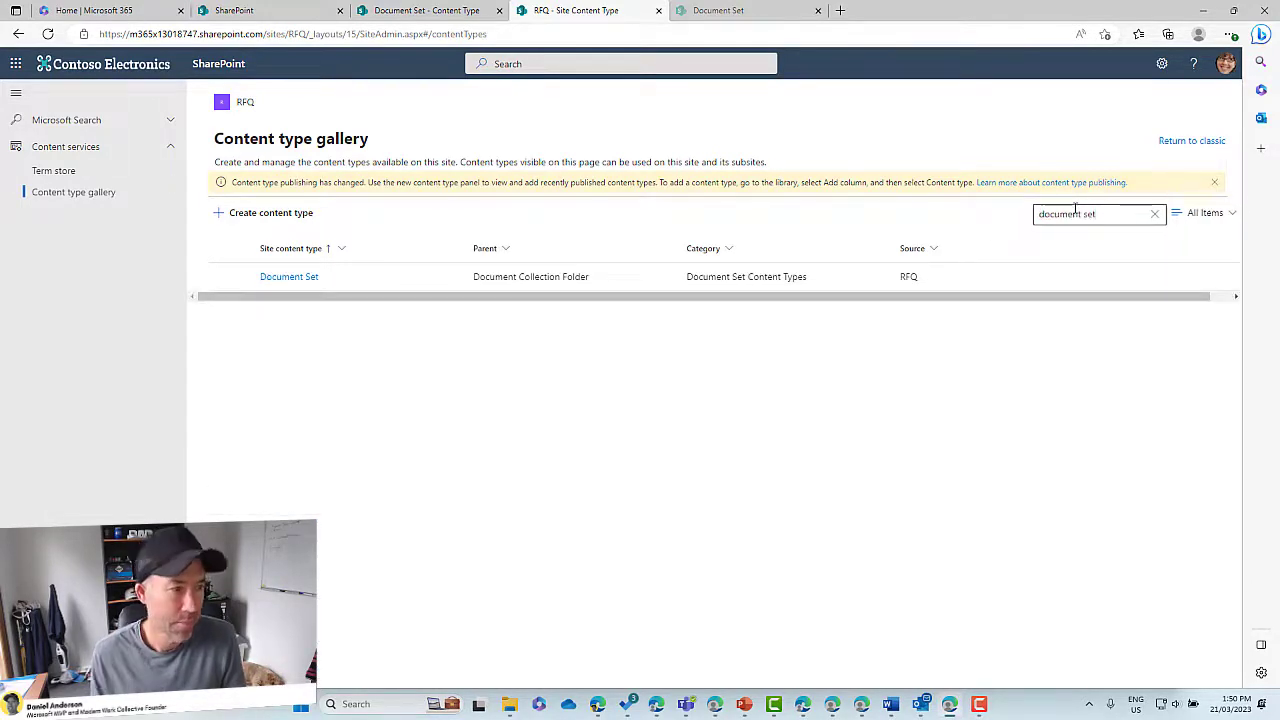
pyautogui.click(292, 277)
# Add the existing ProjectStatus site column from the Project Columns category to the Document Set content type and save.
pyautogui.scroll(-2, 366, 431)
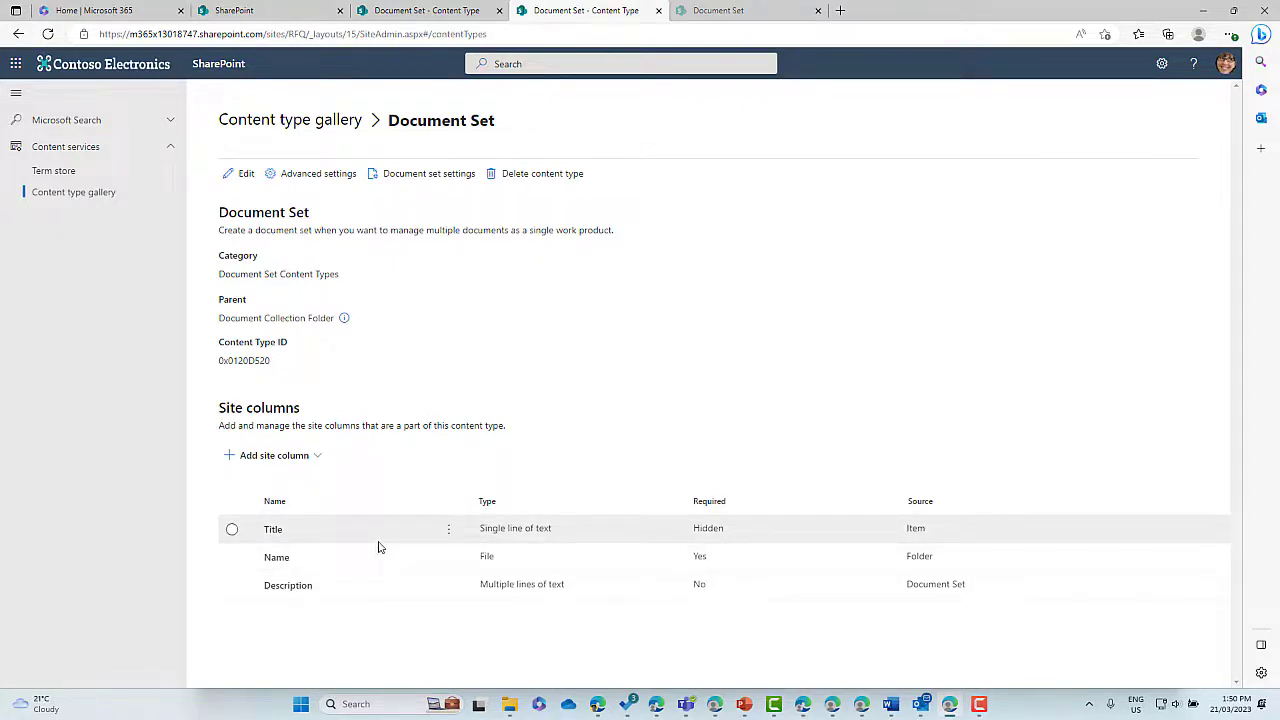
pyautogui.click(284, 462)
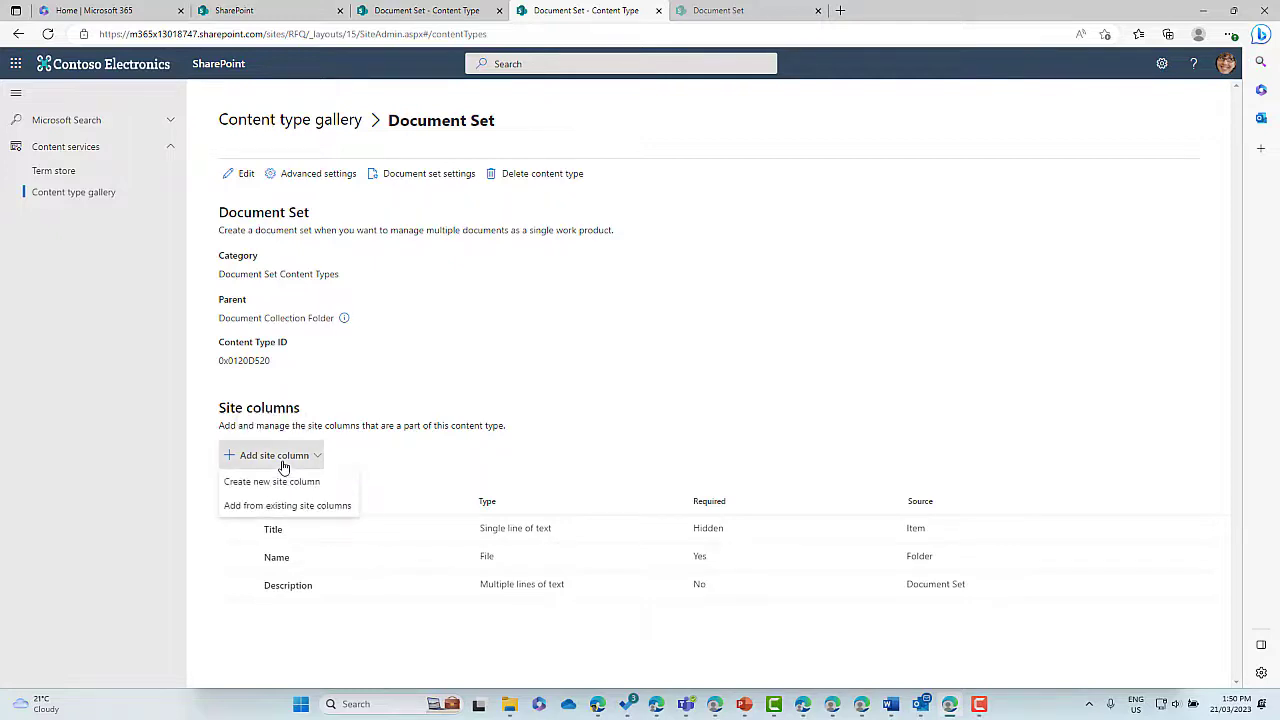
pyautogui.click(258, 507)
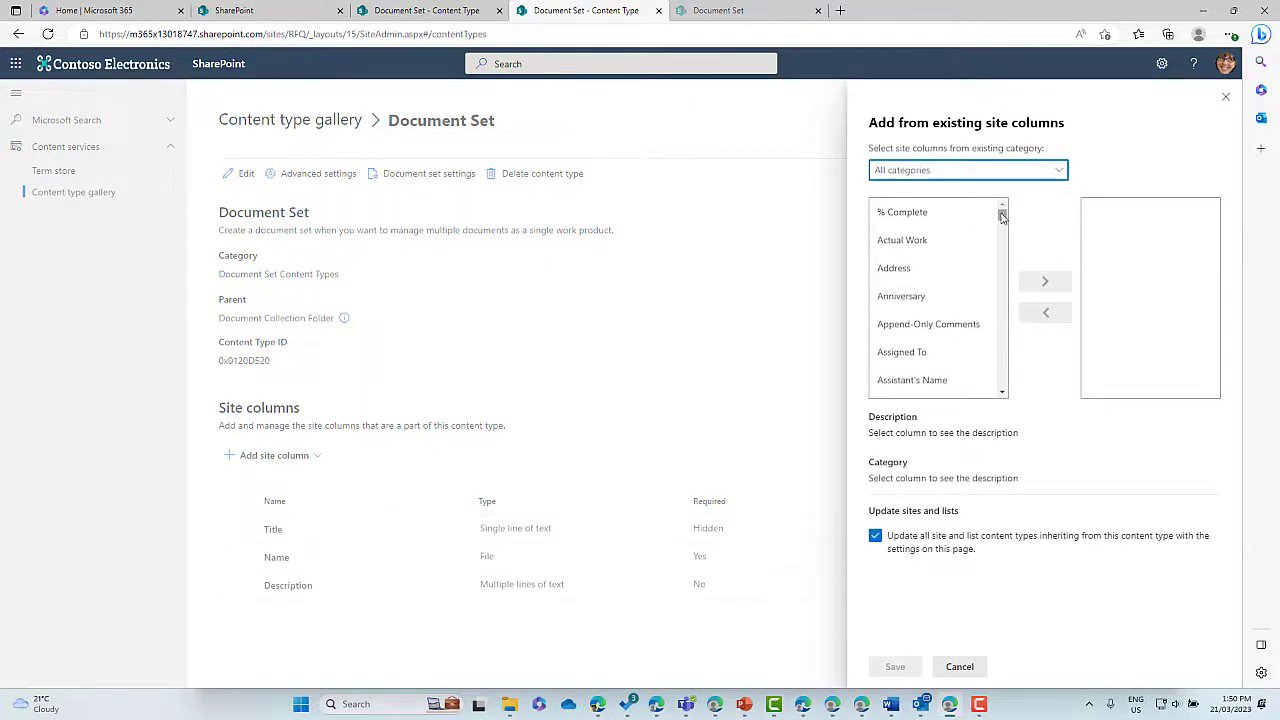
pyautogui.click(985, 174)
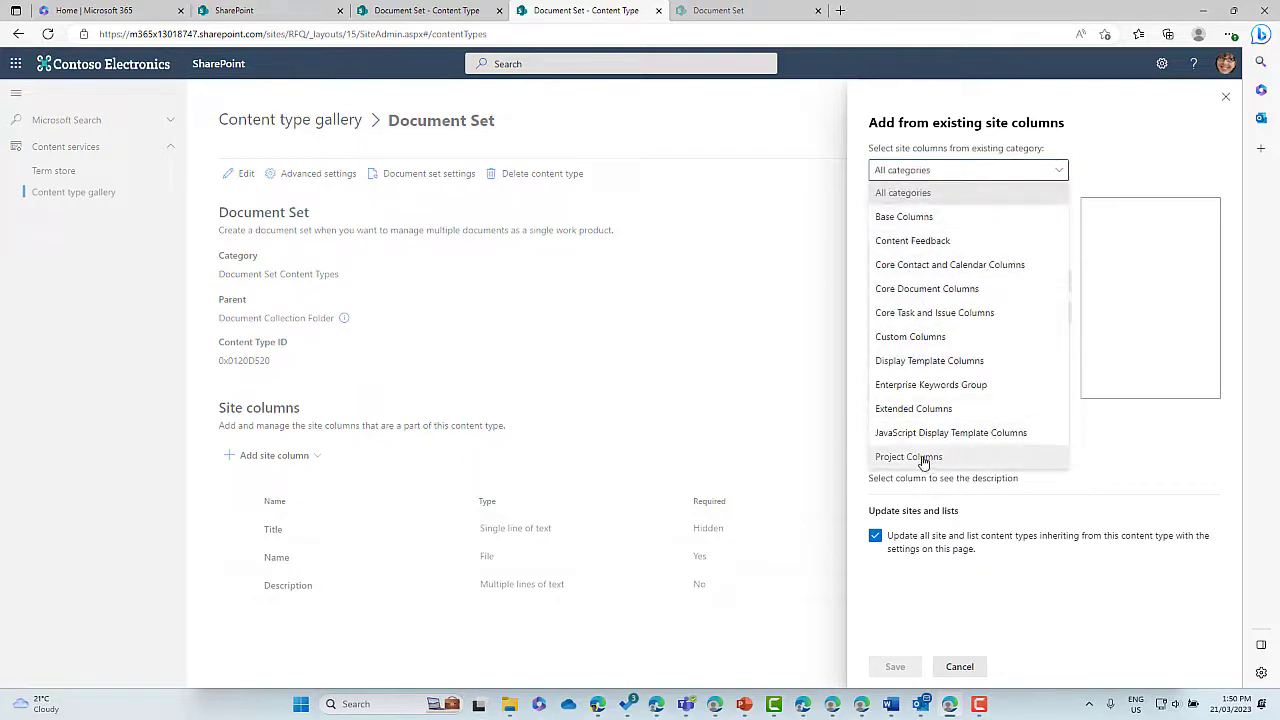
pyautogui.click(891, 458)
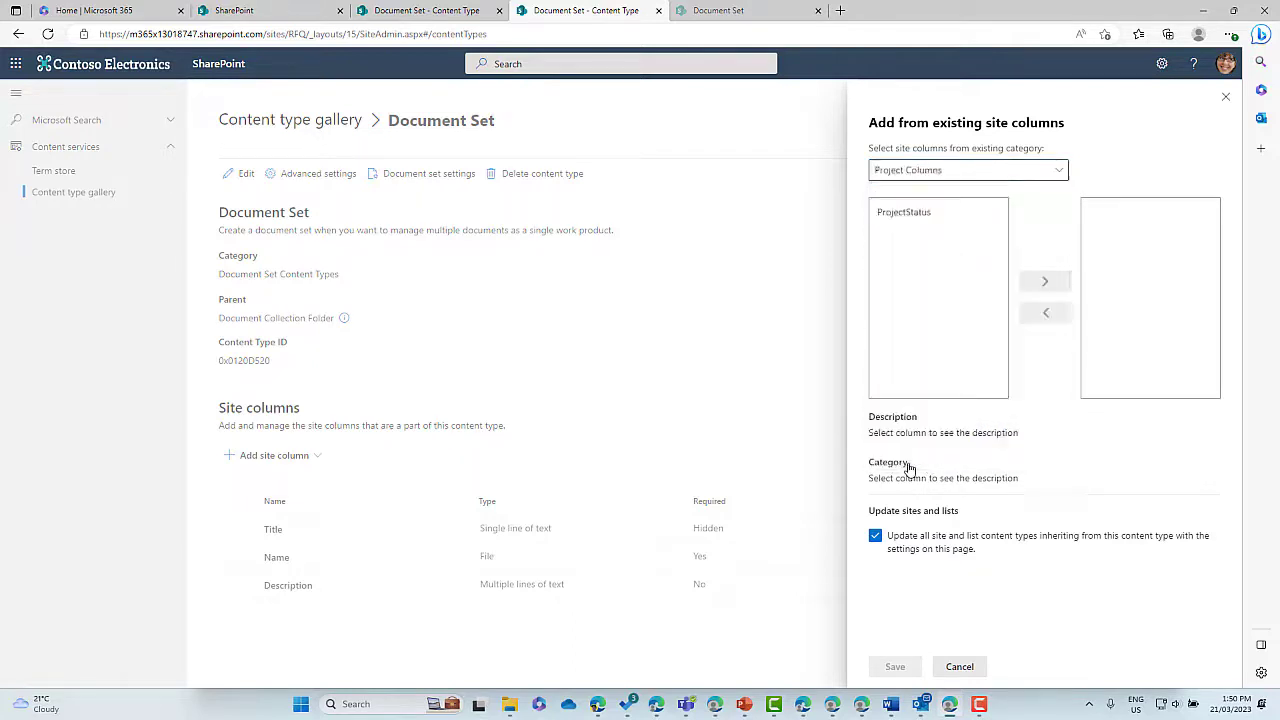
pyautogui.click(893, 213)
pyautogui.click(1045, 281)
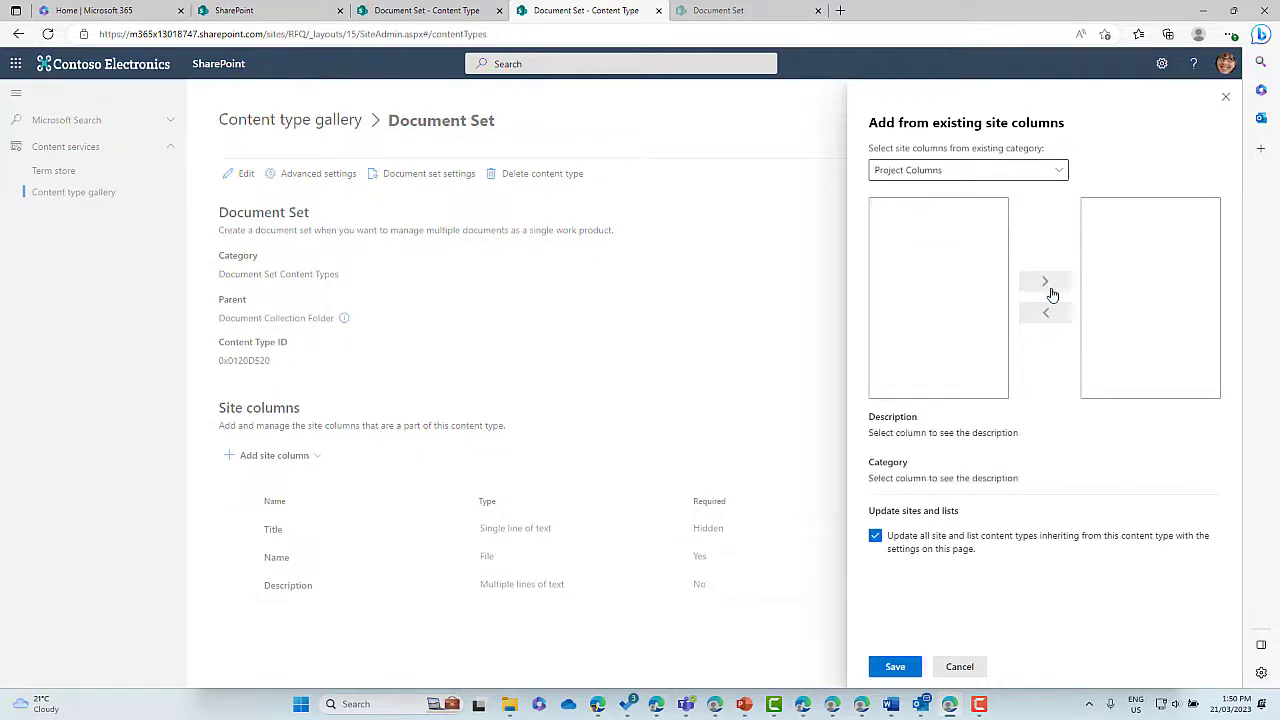
pyautogui.click(895, 666)
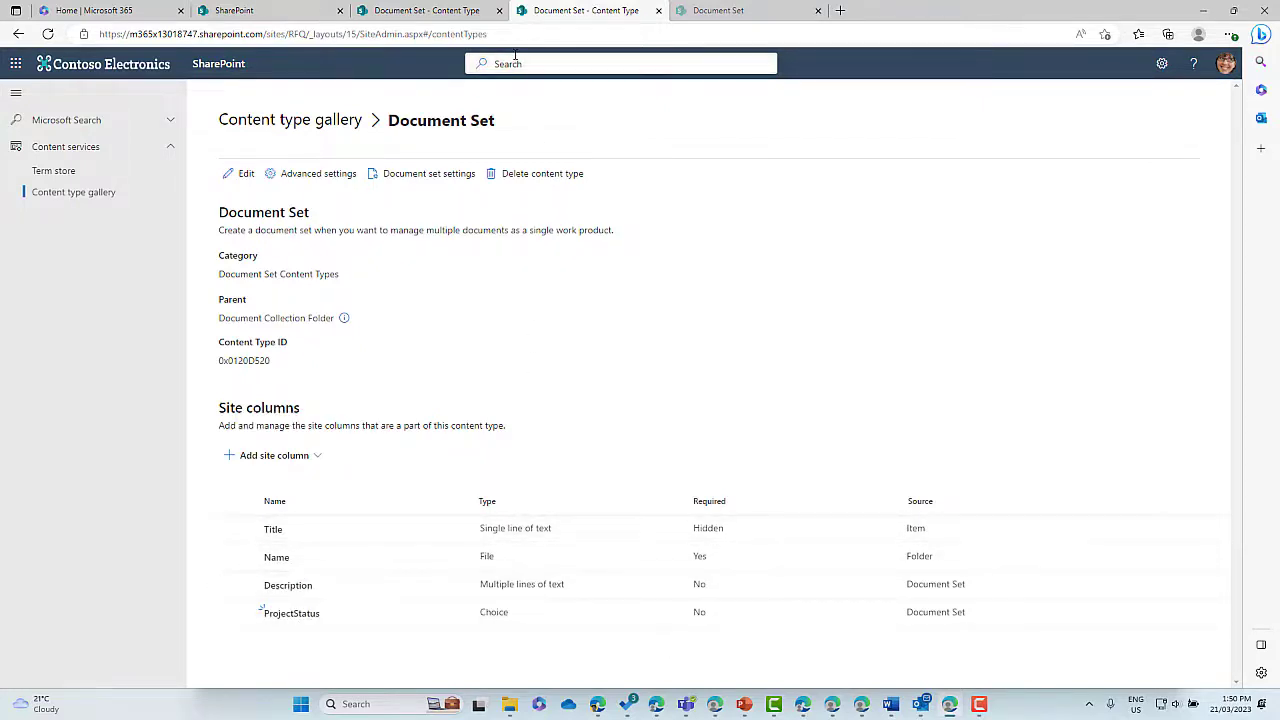
# Return to the RFQ site's Documents library from the document set welcome page that is already open.
pyautogui.click(455, 12)
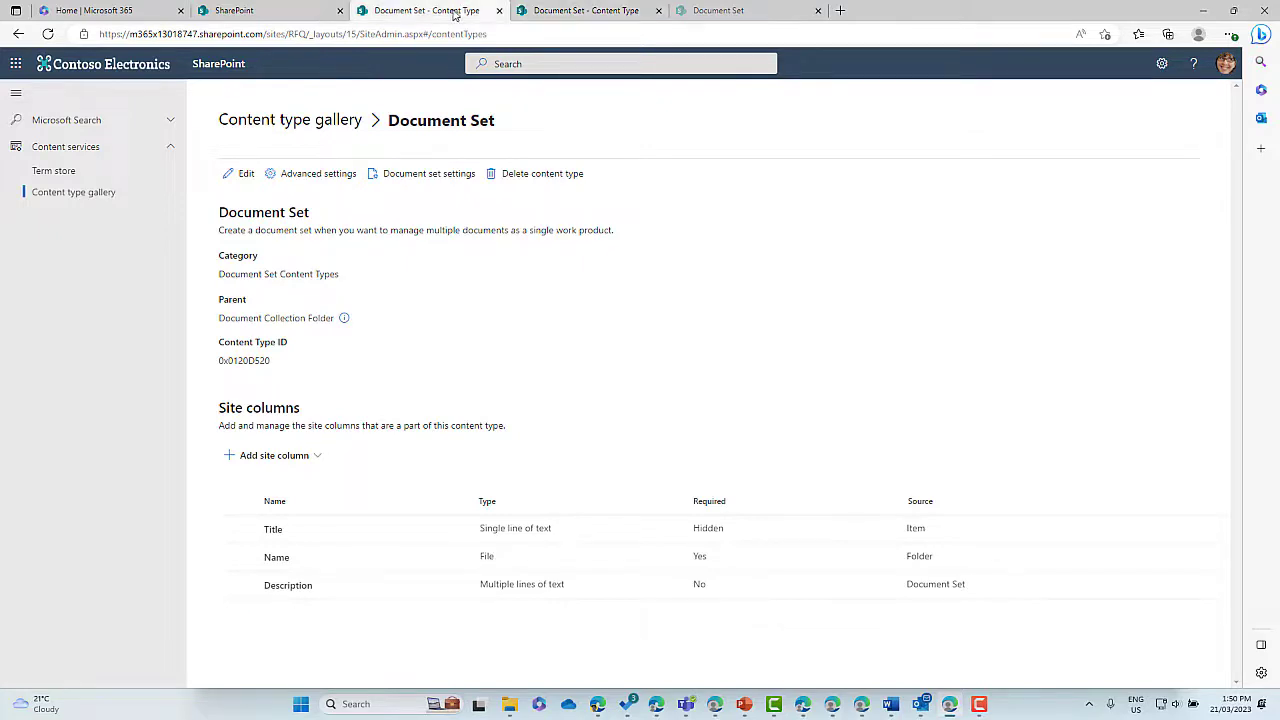
pyautogui.click(540, 14)
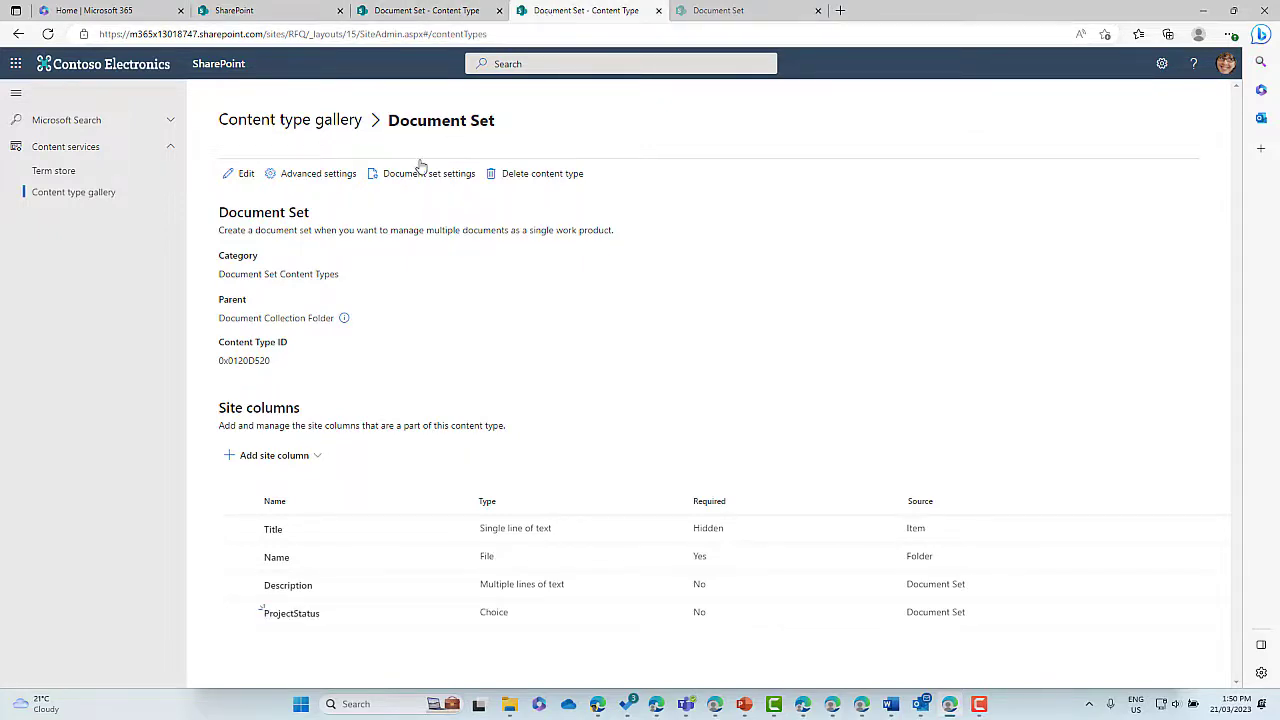
pyautogui.click(714, 14)
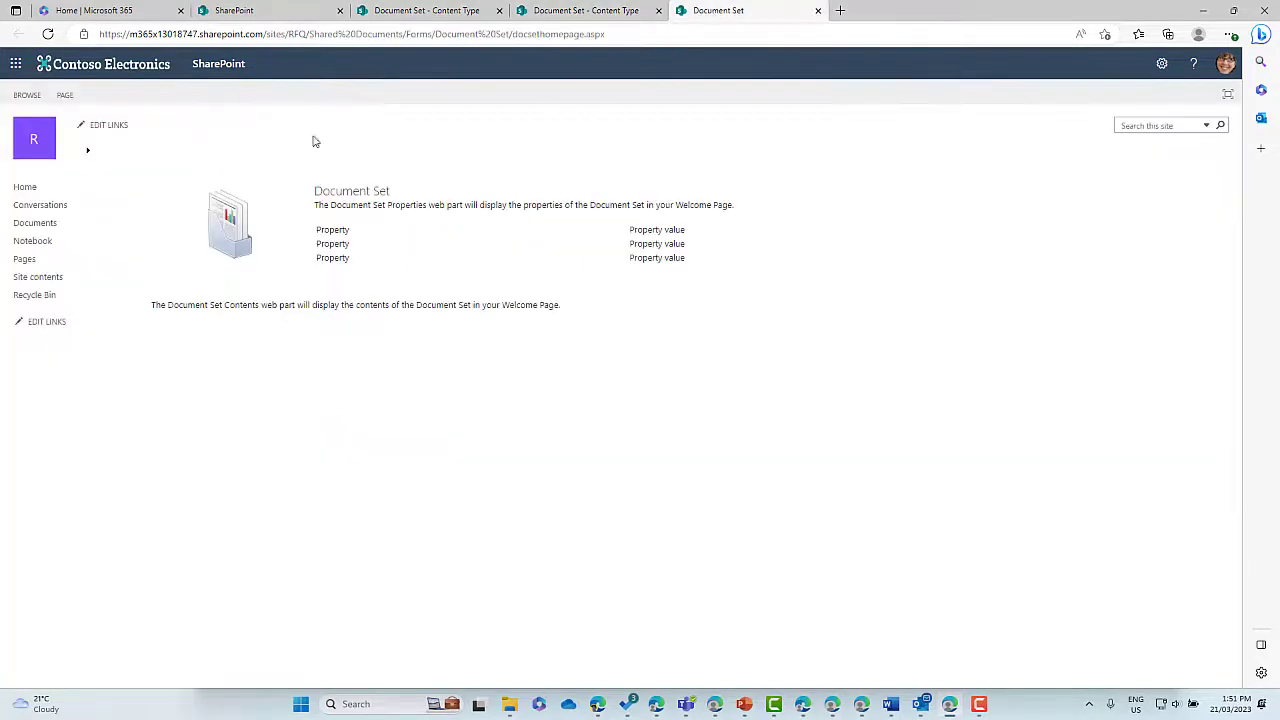
pyautogui.click(33, 226)
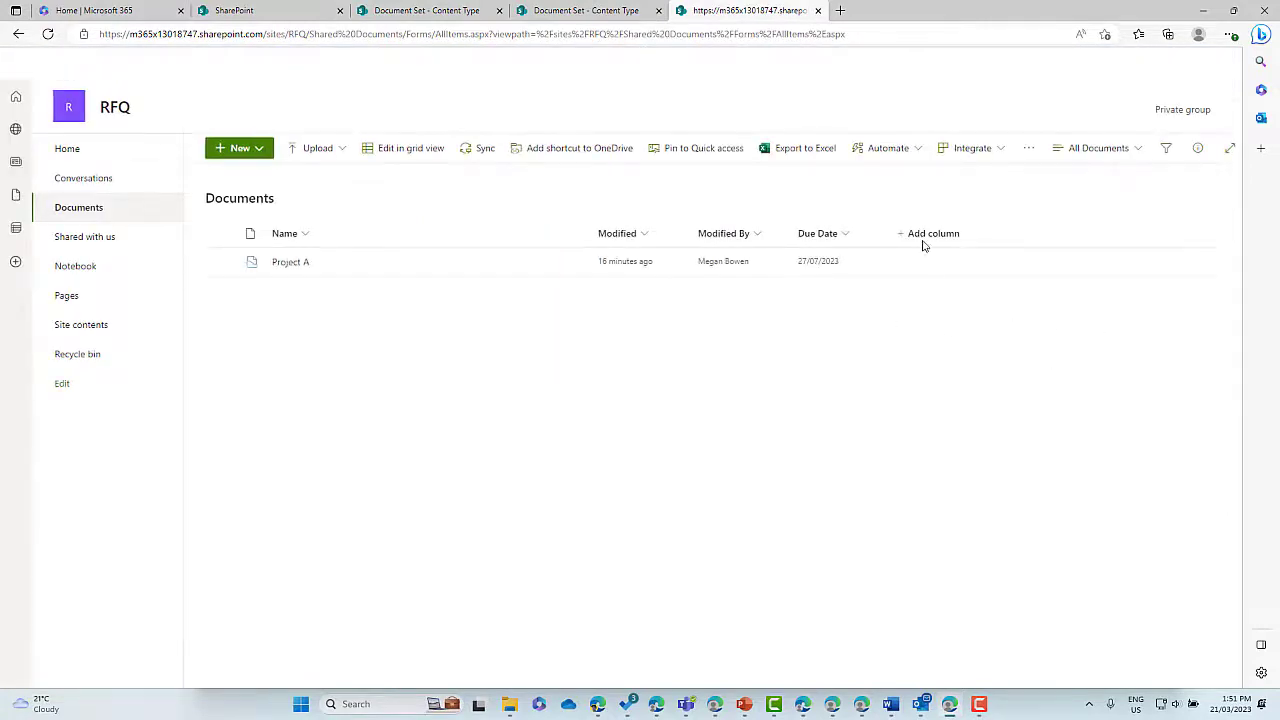
# Show the details of the Project A document set and set its ProjectStatus to Not Started.
pyautogui.click(221, 262)
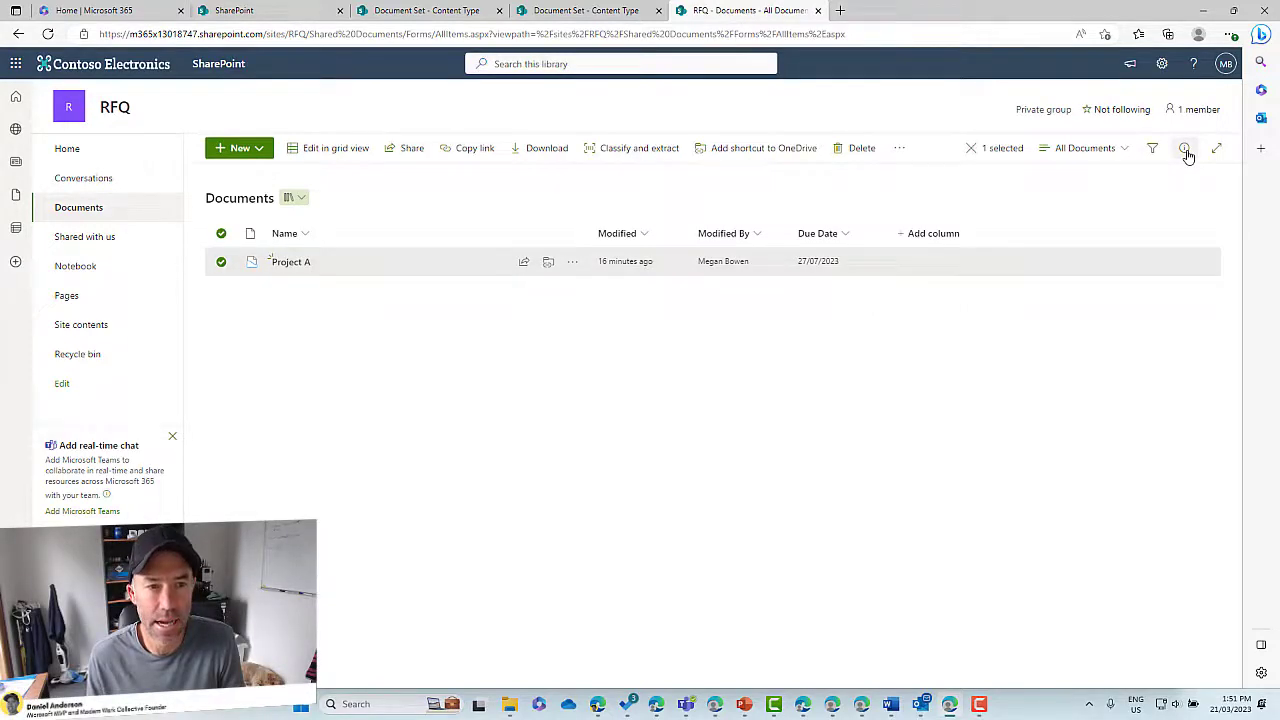
pyautogui.click(1185, 150)
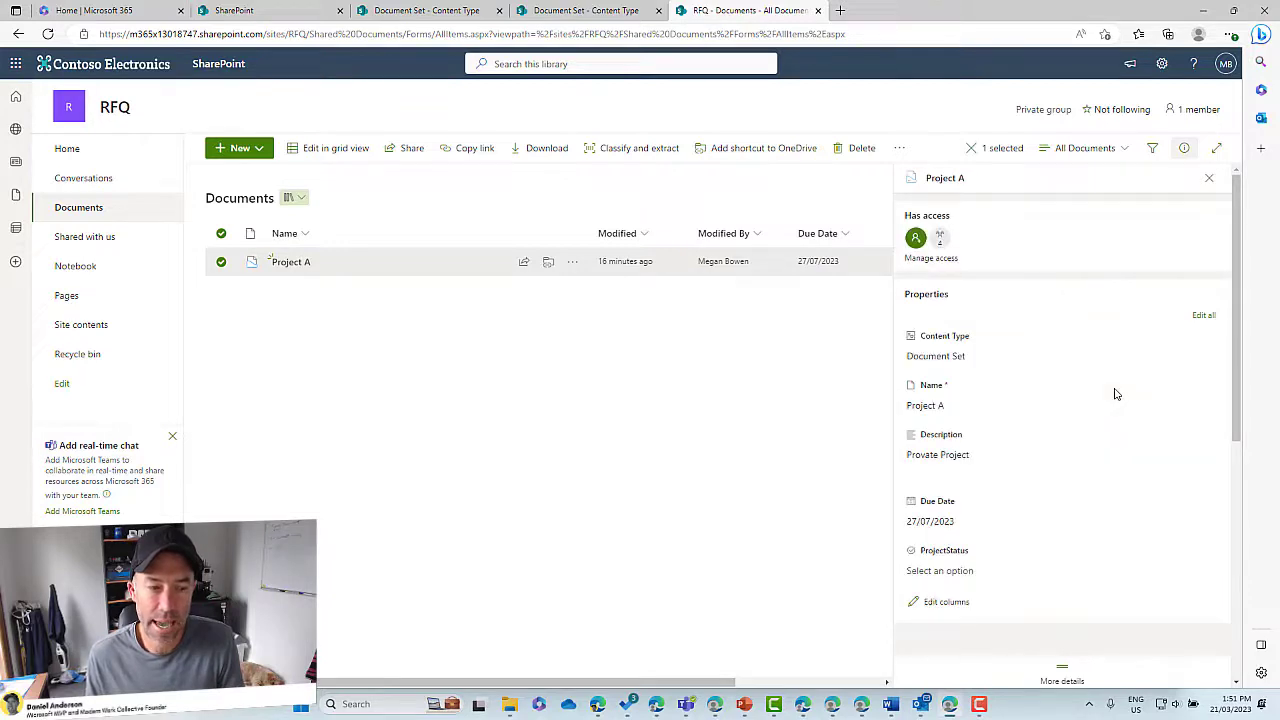
pyautogui.click(950, 572)
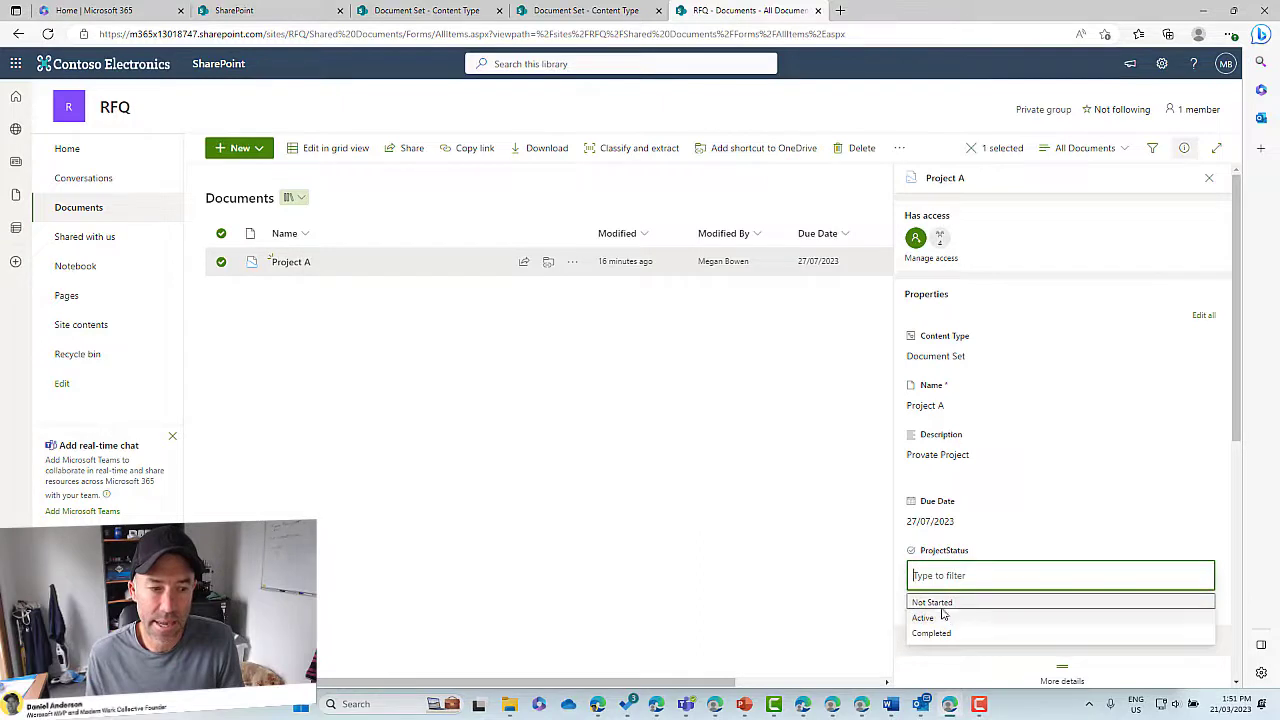
pyautogui.click(960, 603)
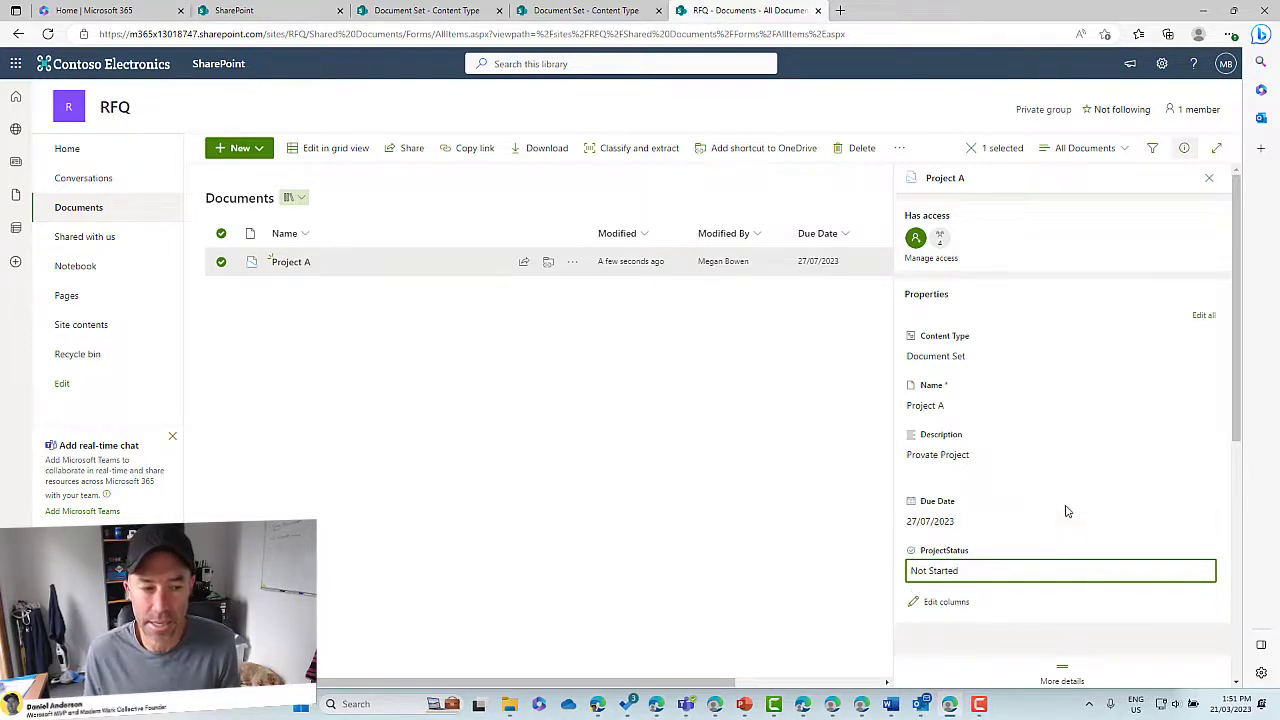
# Close the Project A details and show the ProjectStatus column in the Documents library's All Documents view.
pyautogui.click(1210, 180)
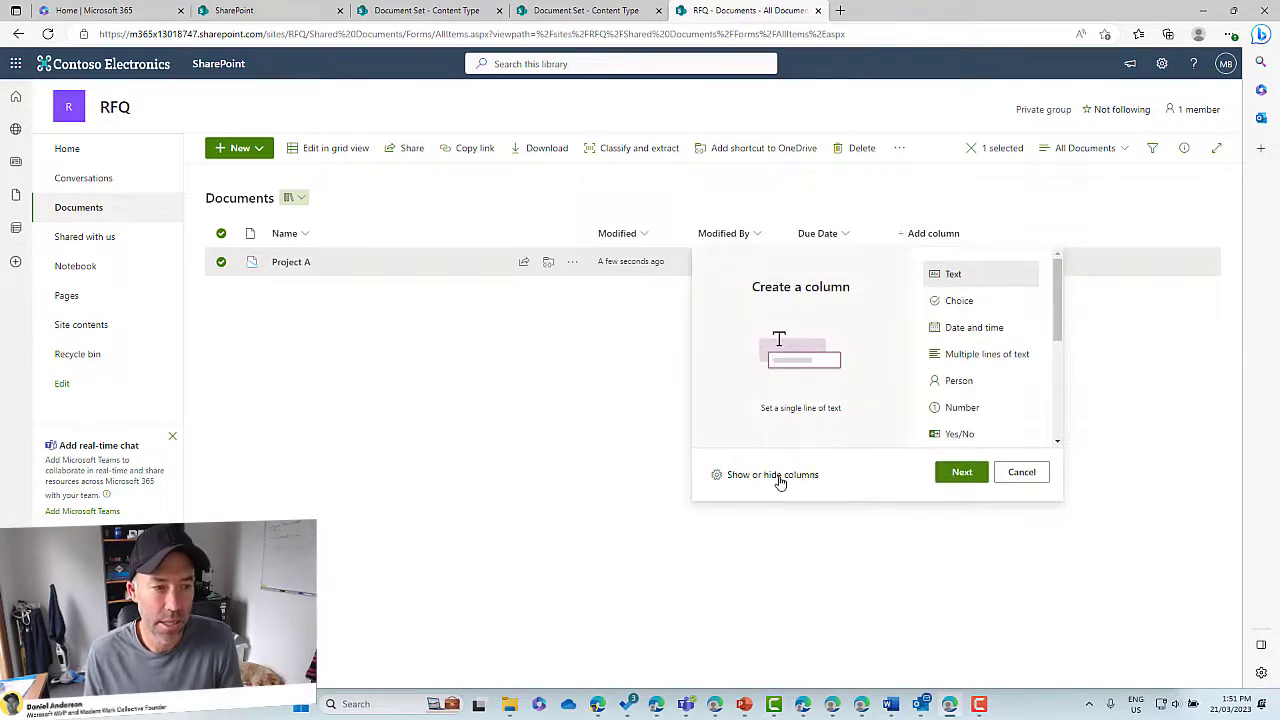
pyautogui.click(781, 476)
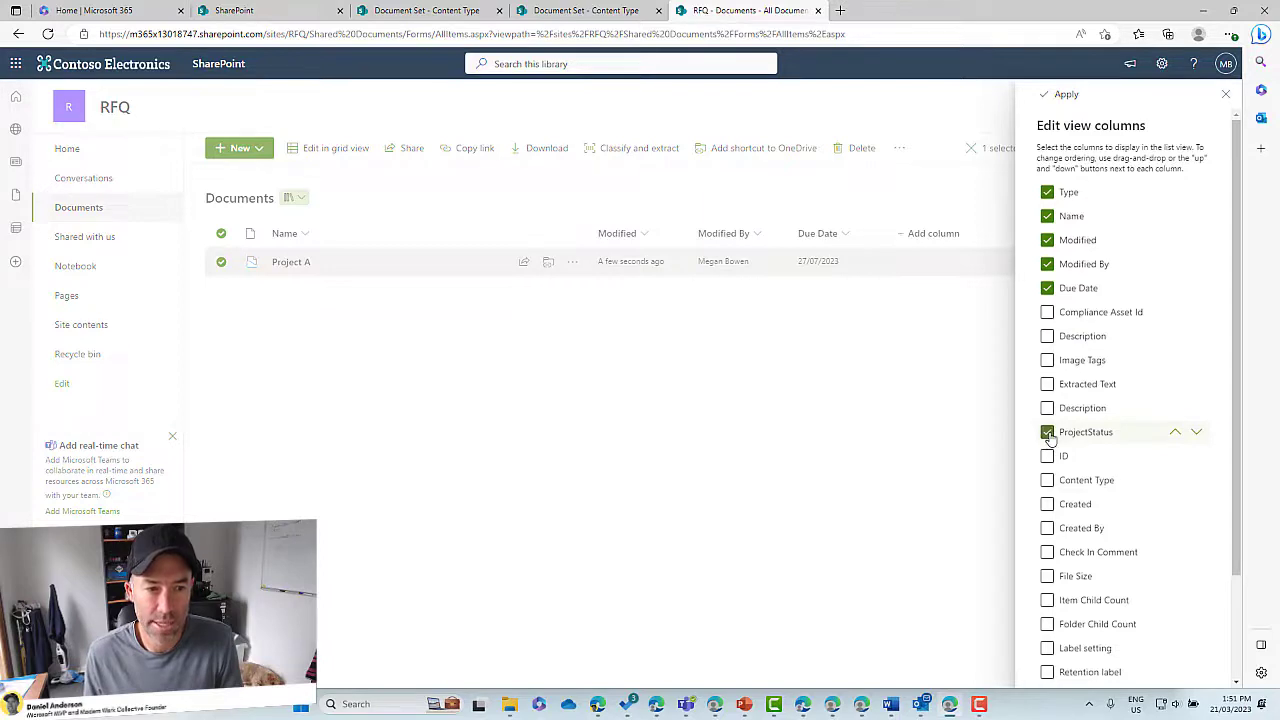
pyautogui.click(1062, 95)
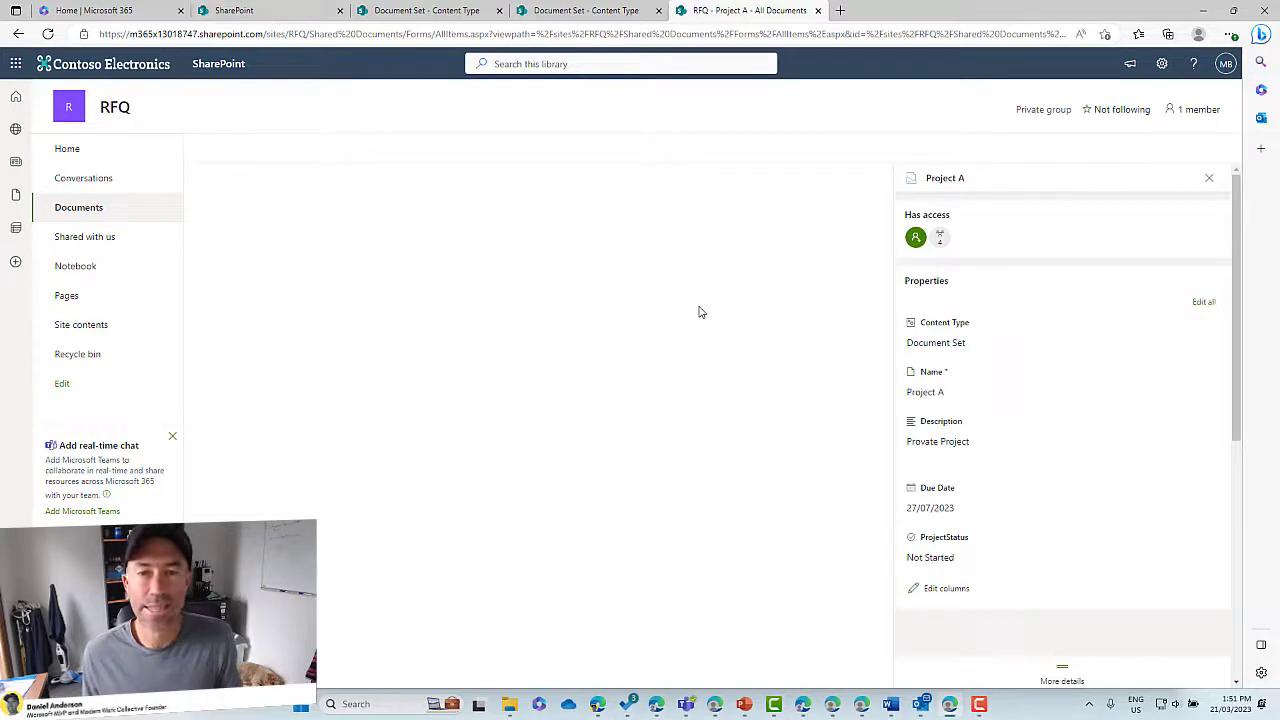
# Examine the ProjectStatus column for the files inside the Project A document set and return to the Documents library.
pyautogui.moveTo(655, 687); pyautogui.dragTo(773, 683)
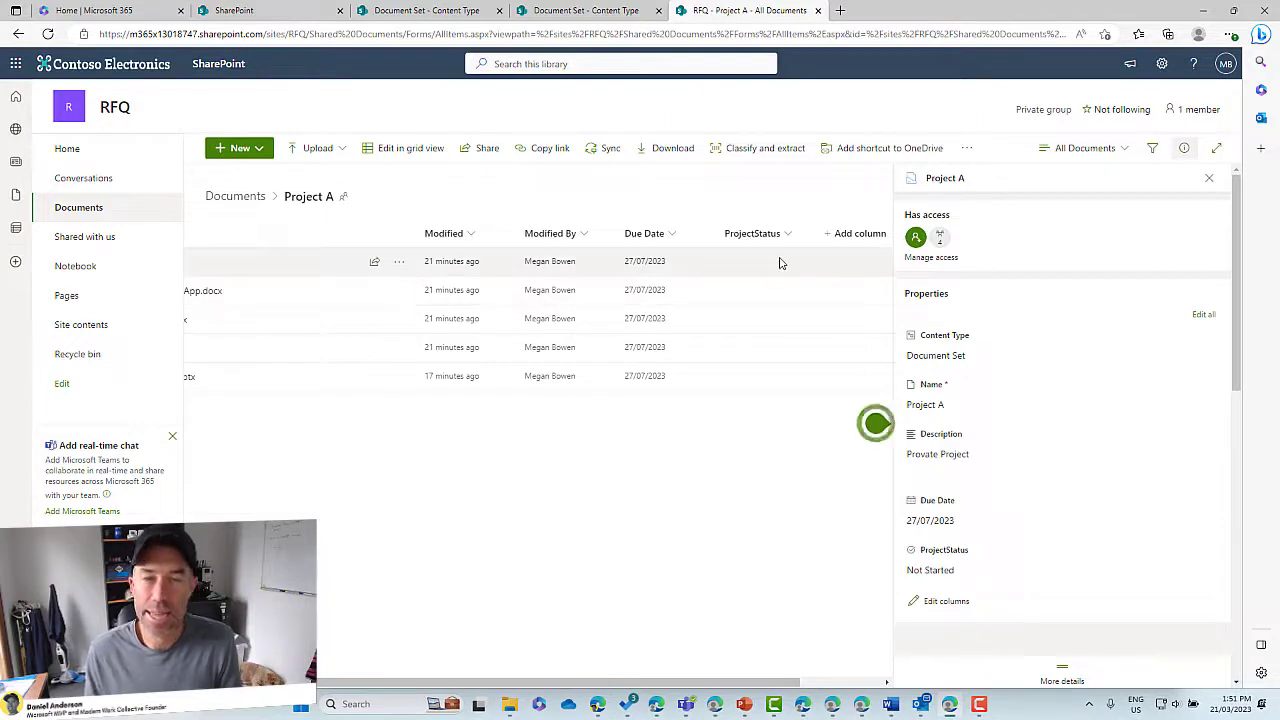
pyautogui.moveTo(781, 687); pyautogui.dragTo(709, 684)
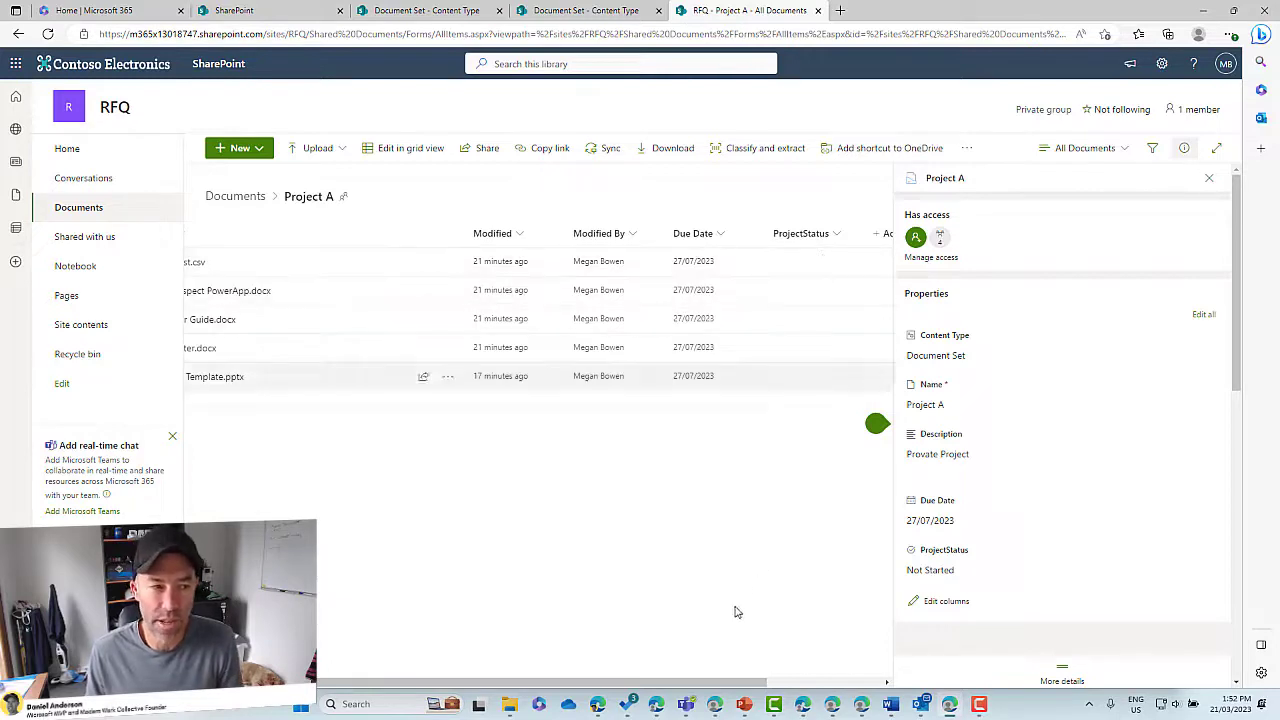
pyautogui.moveTo(730, 688); pyautogui.dragTo(505, 690)
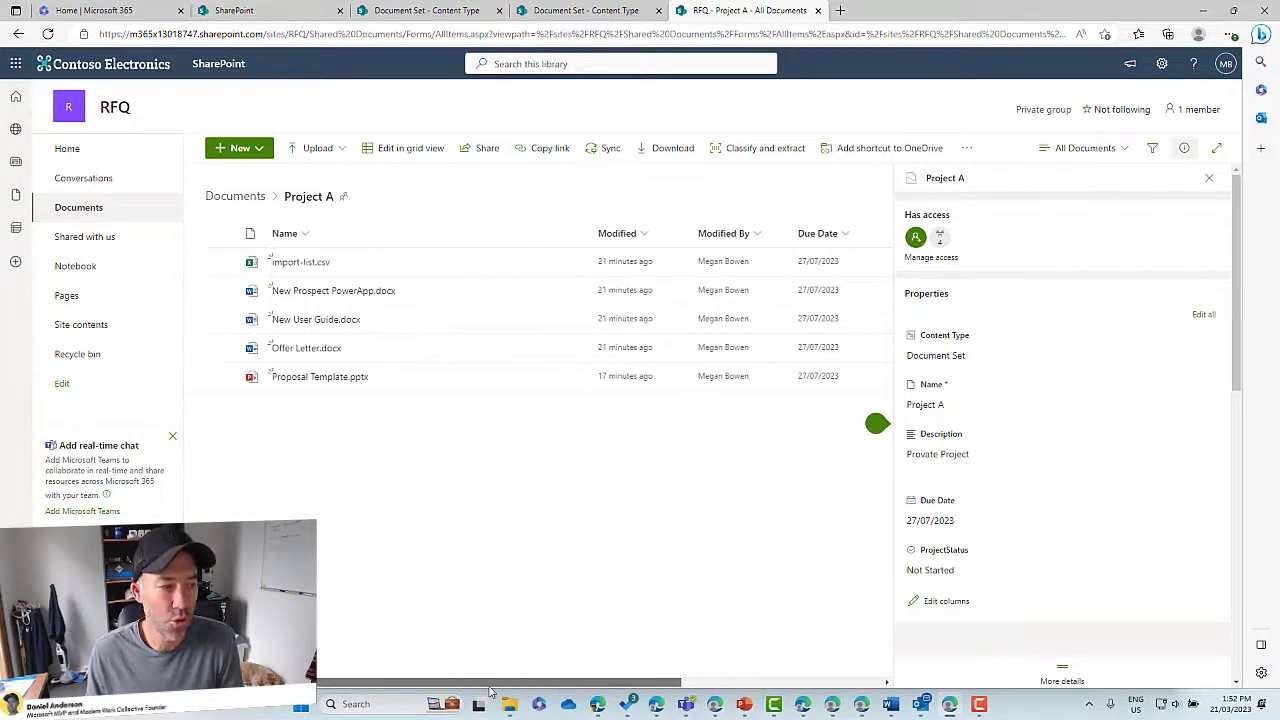
pyautogui.click(1210, 180)
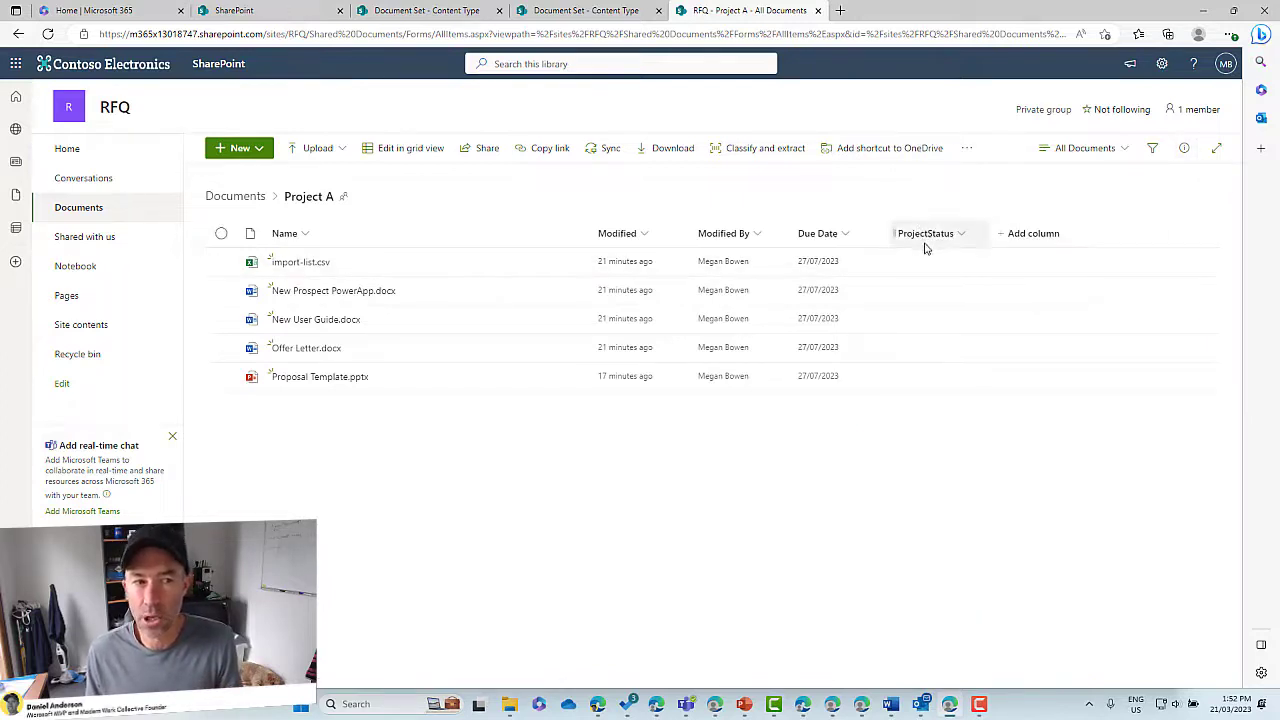
pyautogui.click(234, 196)
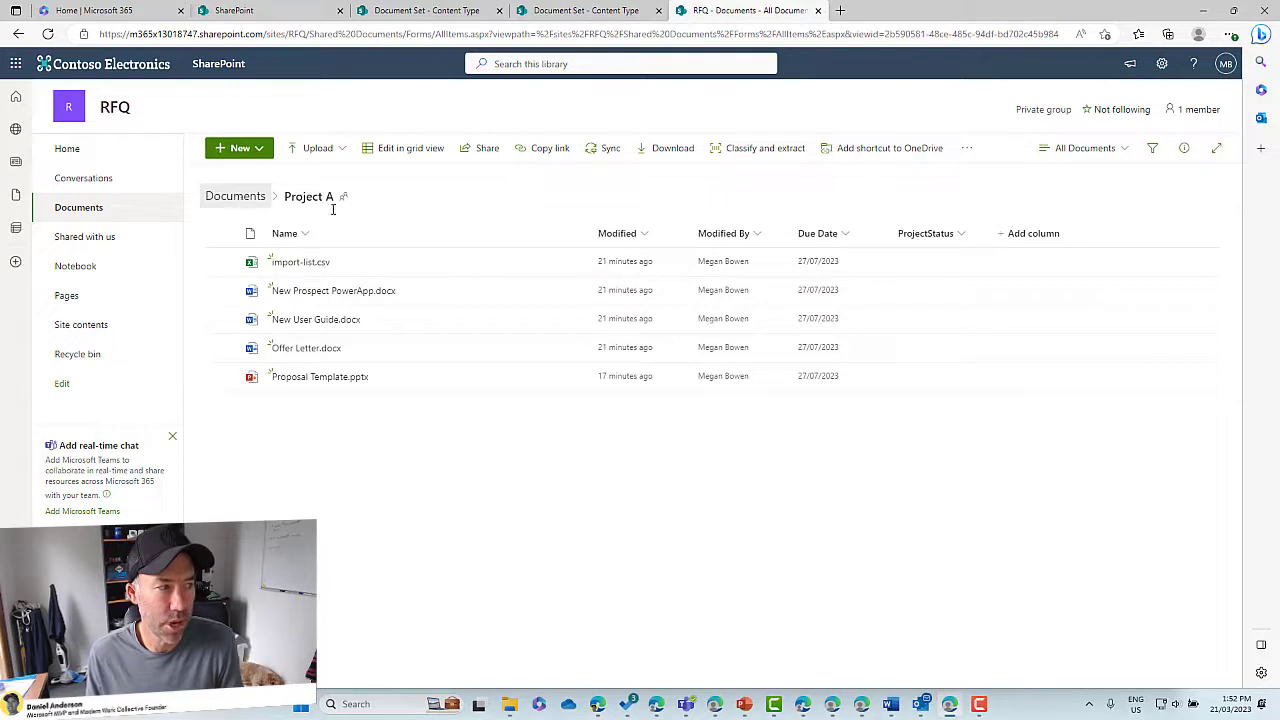
# Create a new public list view named Inside Document Set for the Documents library.
pyautogui.click(1107, 150)
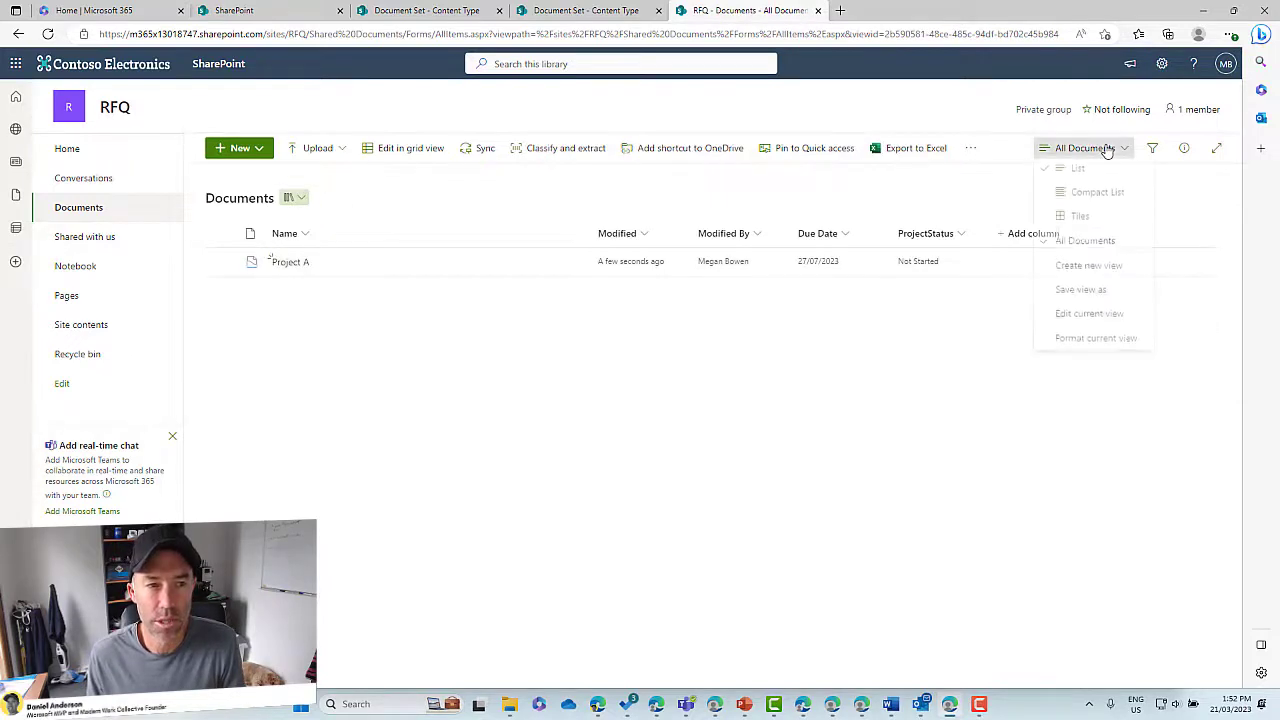
pyautogui.click(1115, 275)
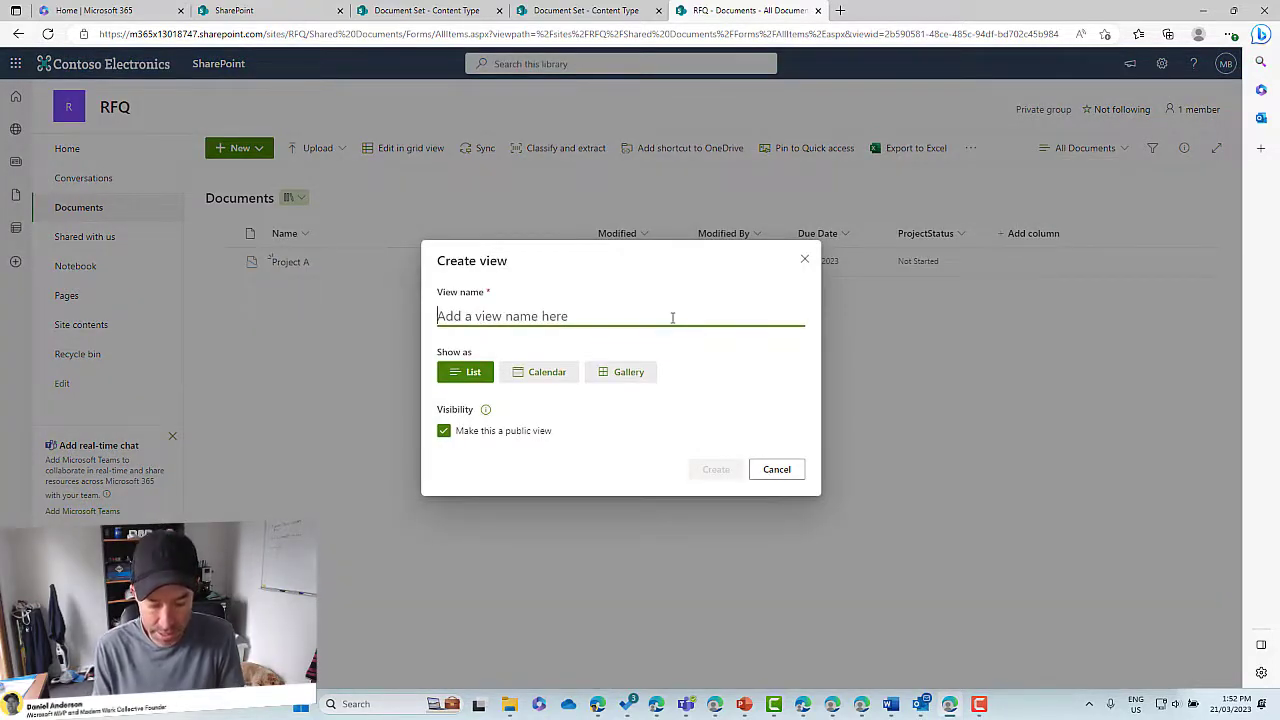
pyautogui.write('Insid')
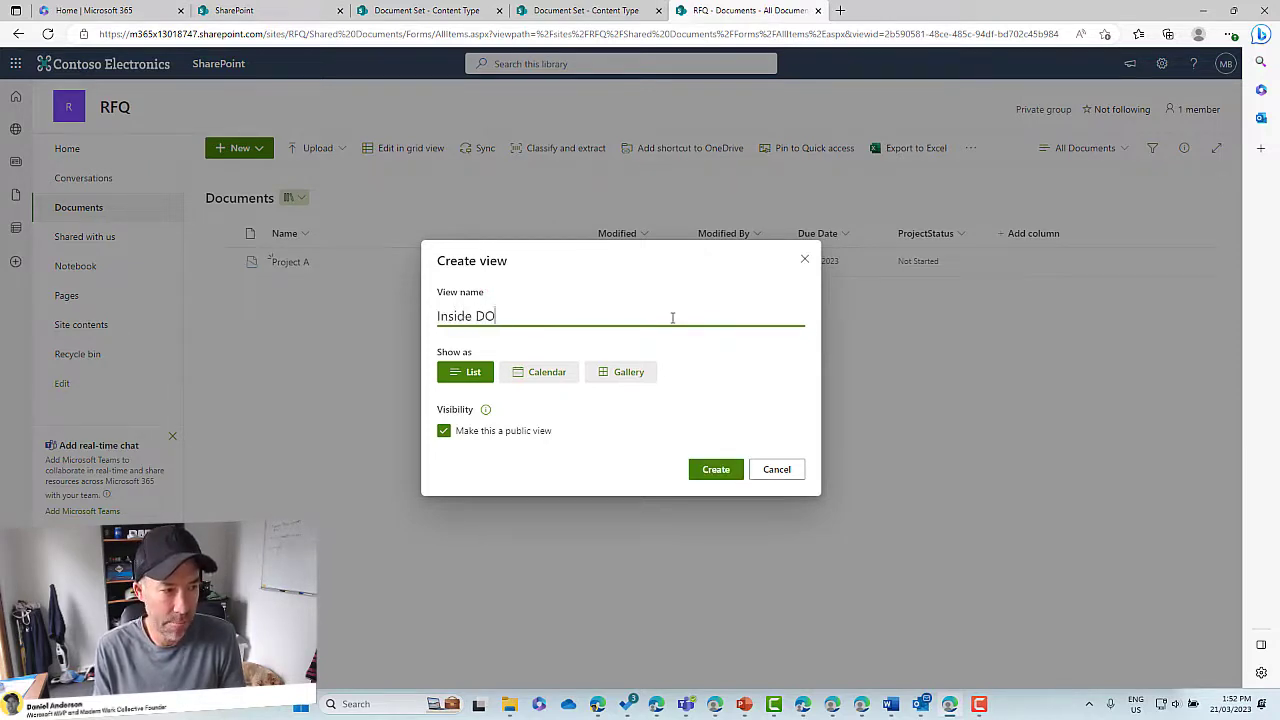
pyautogui.write('e Document Set')
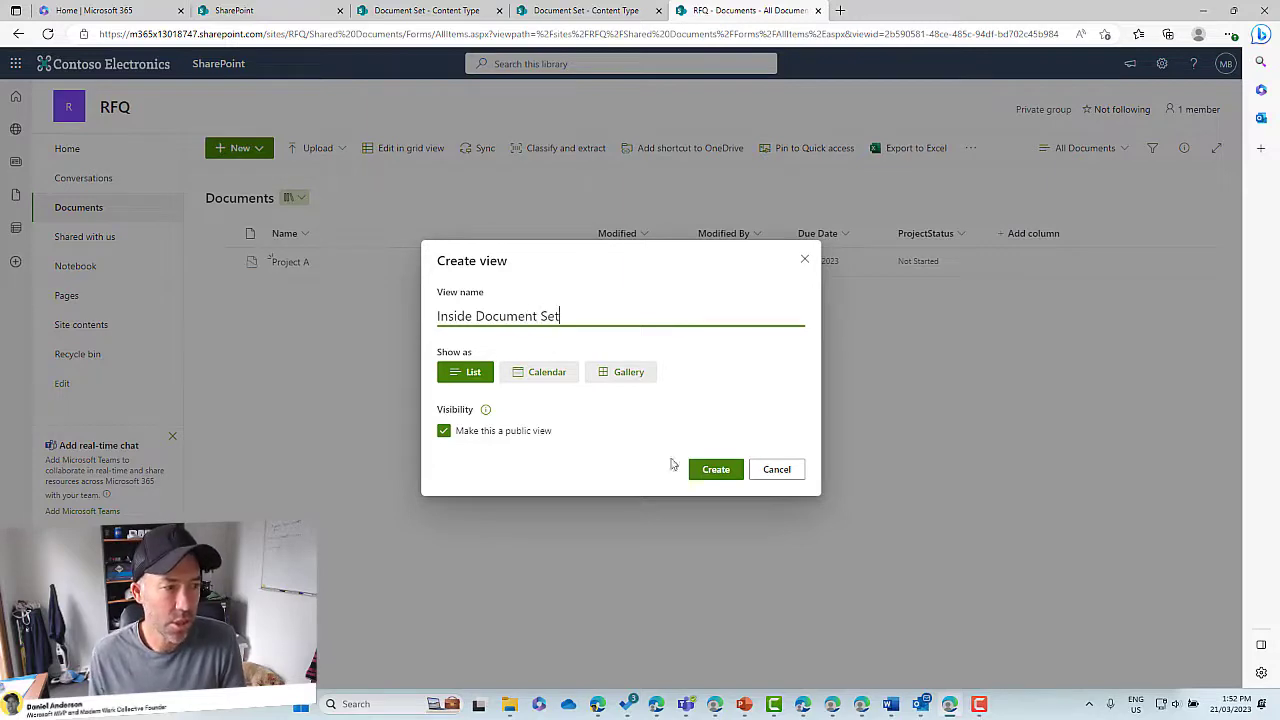
pyautogui.click(723, 477)
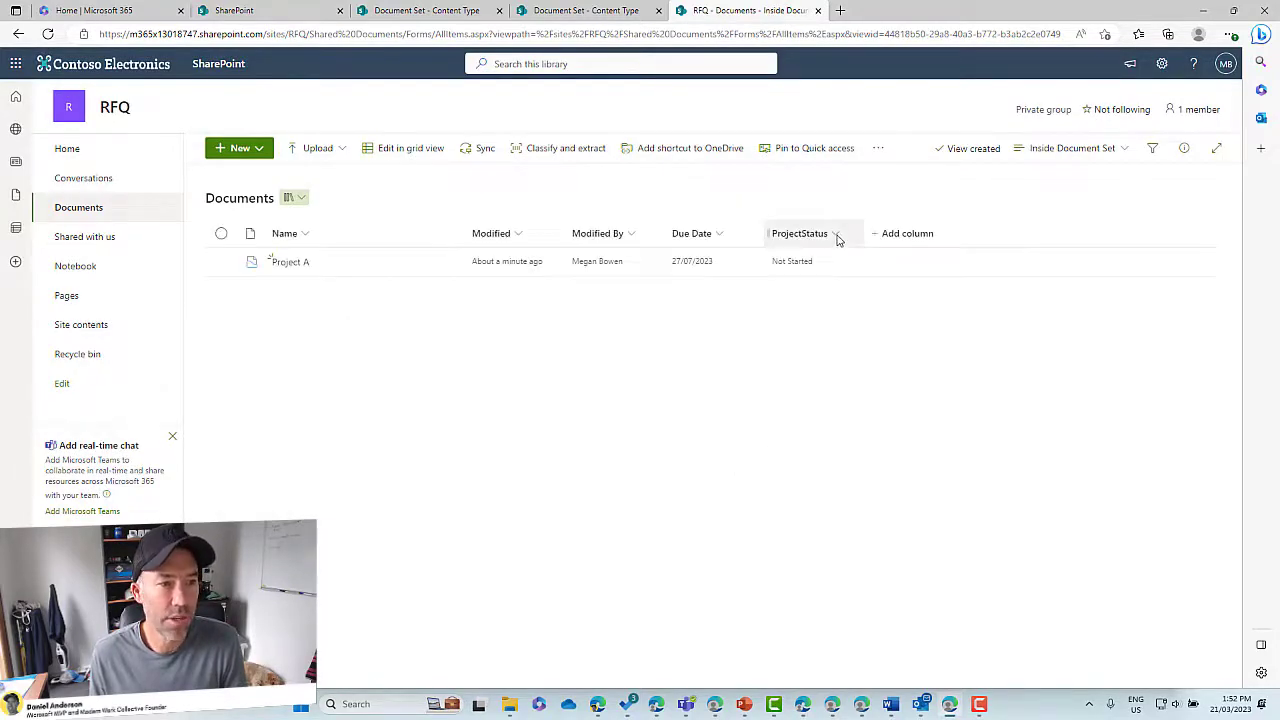
# Hide the ProjectStatus column in the Inside Document Set view.
pyautogui.click(836, 234)
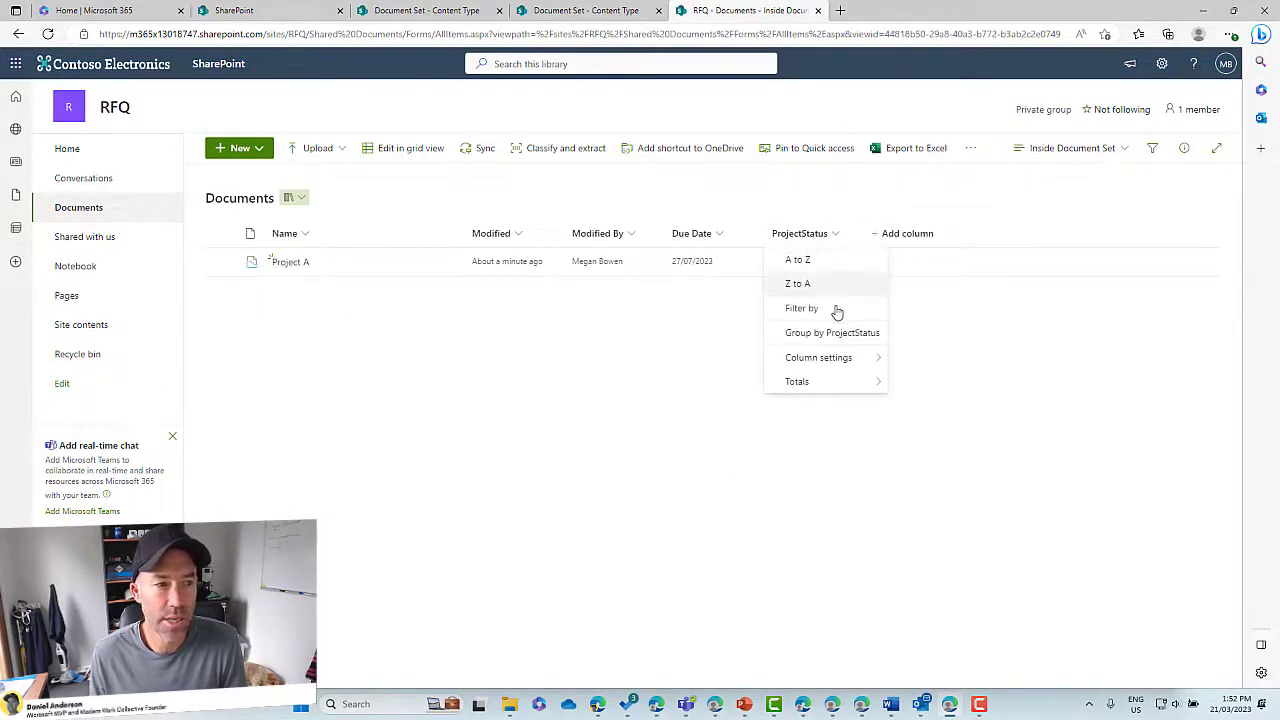
pyautogui.click(915, 234)
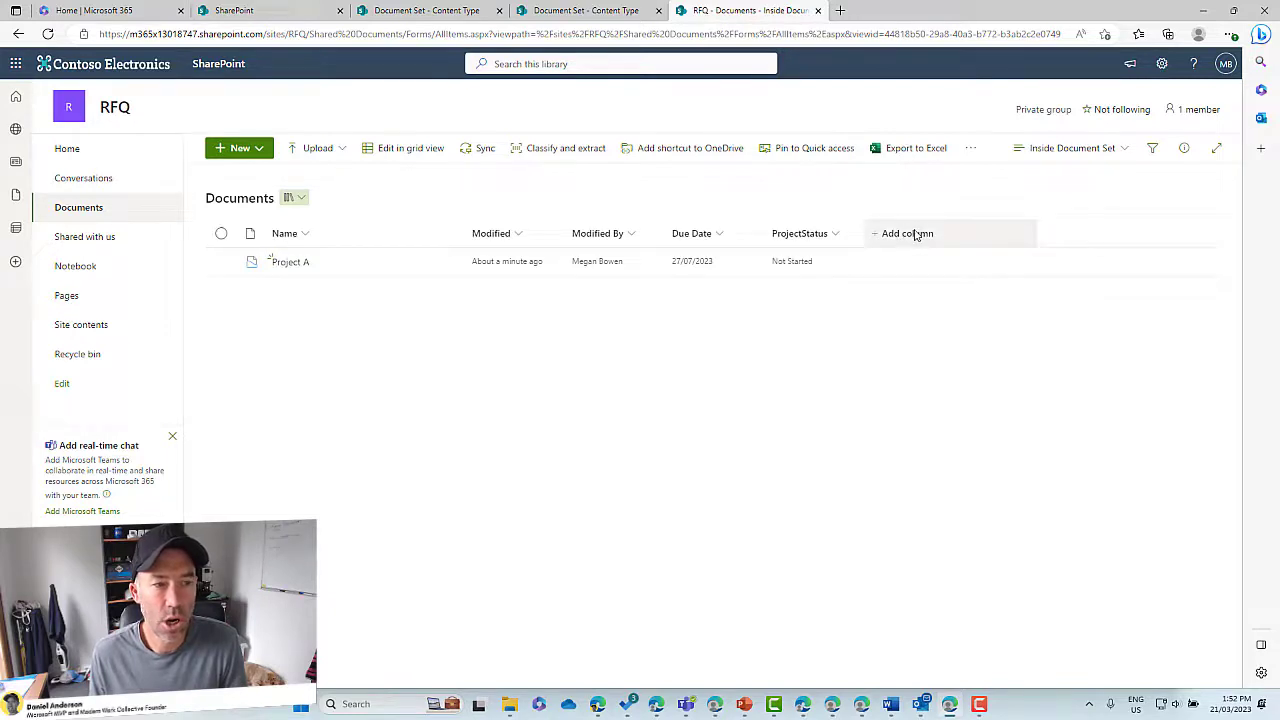
pyautogui.click(750, 470)
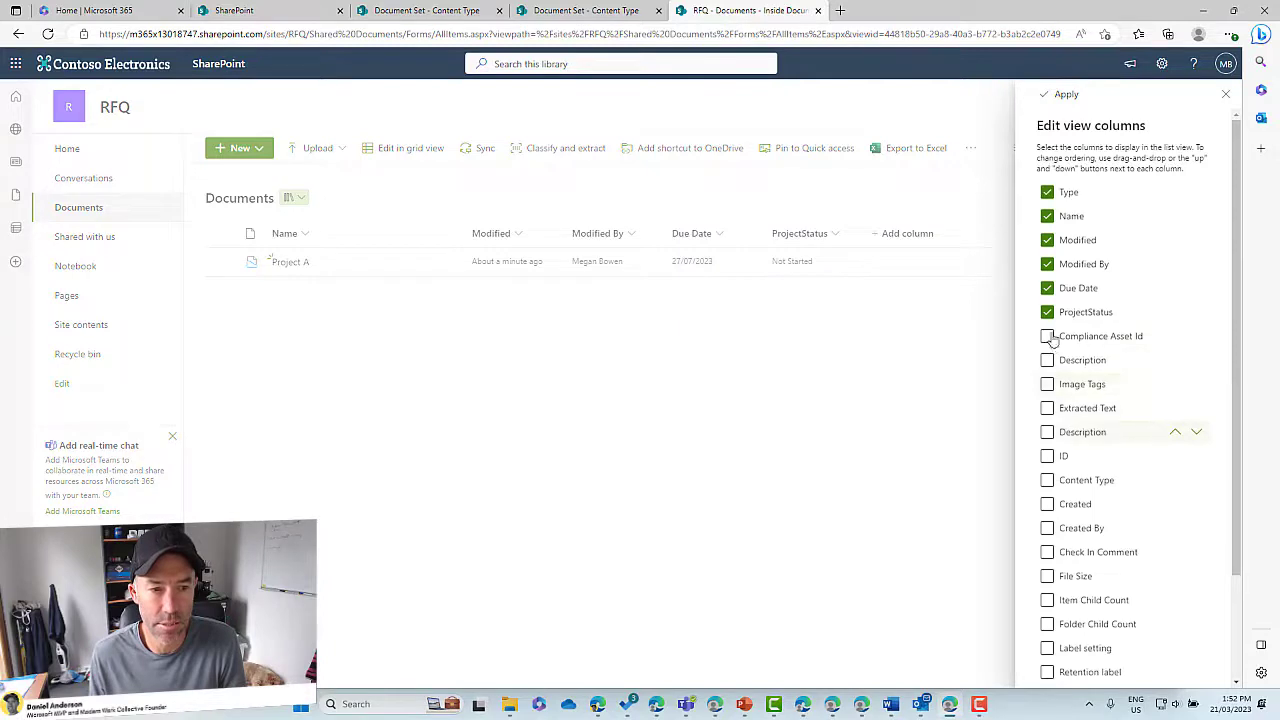
pyautogui.click(1052, 96)
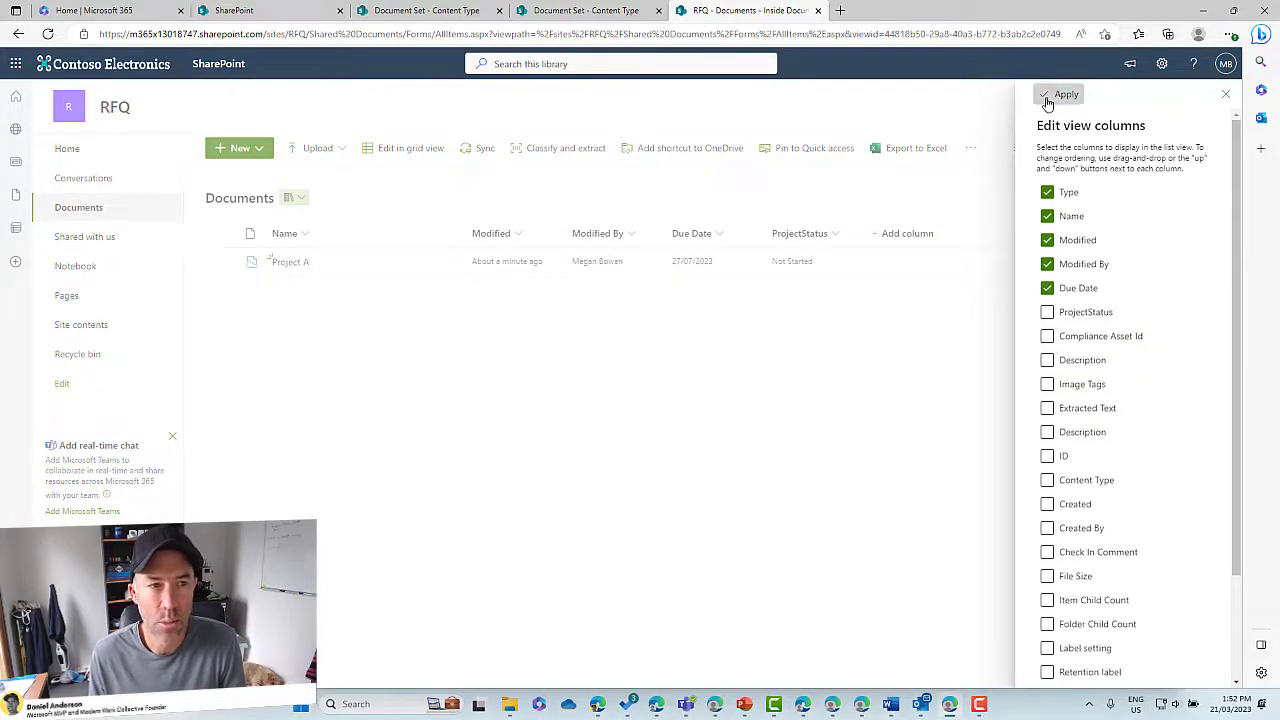
# Save the modified view under its existing name, Inside Document Set.
pyautogui.click(1062, 148)
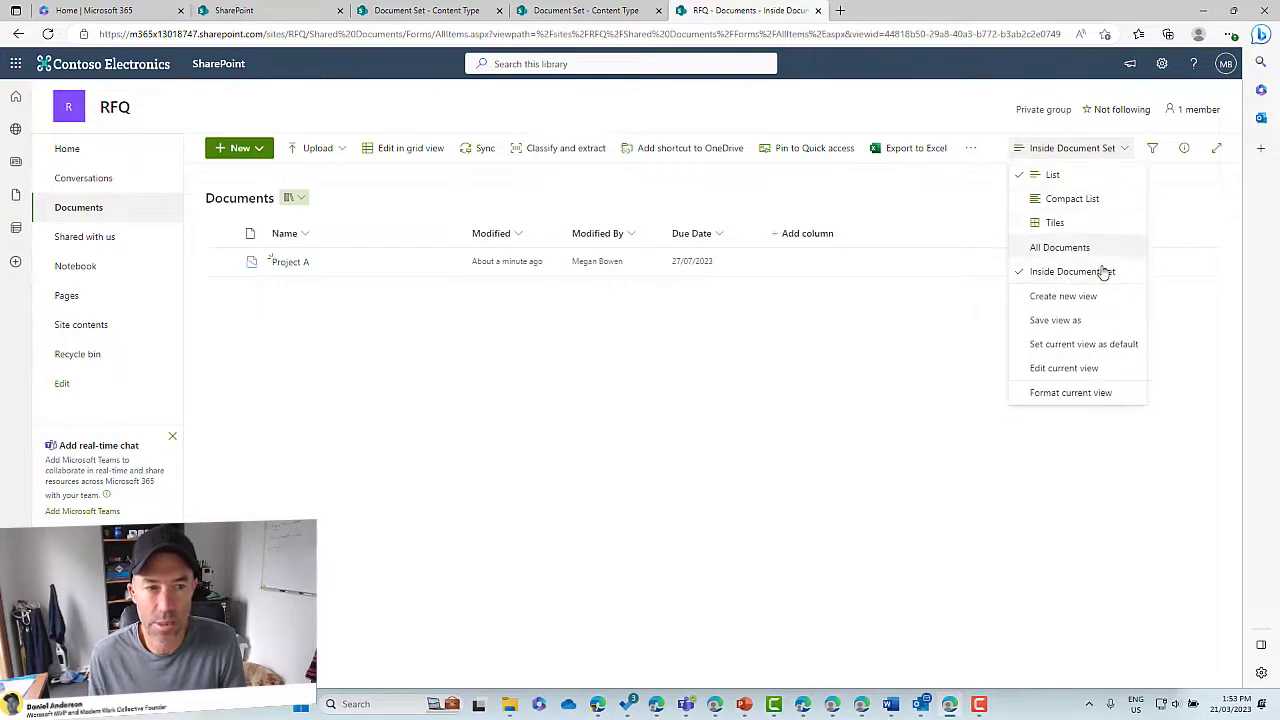
pyautogui.click(1093, 329)
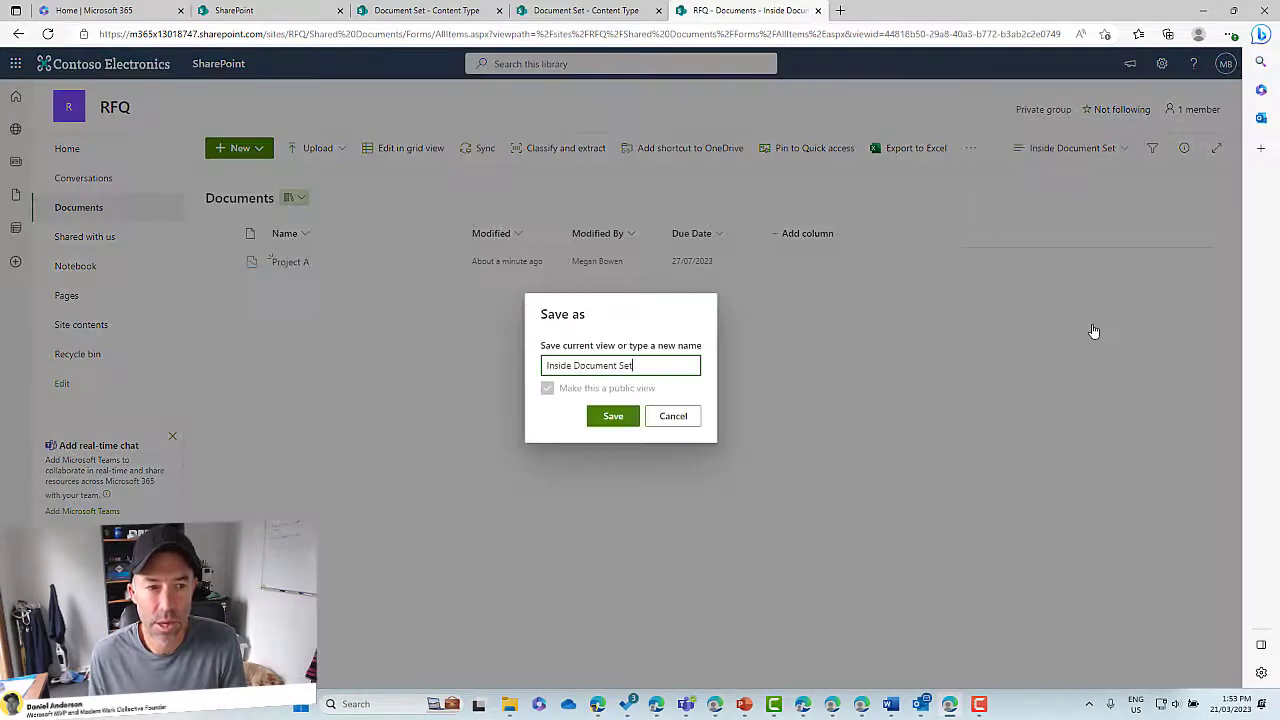
pyautogui.moveTo(633, 367); pyautogui.dragTo(545, 366)
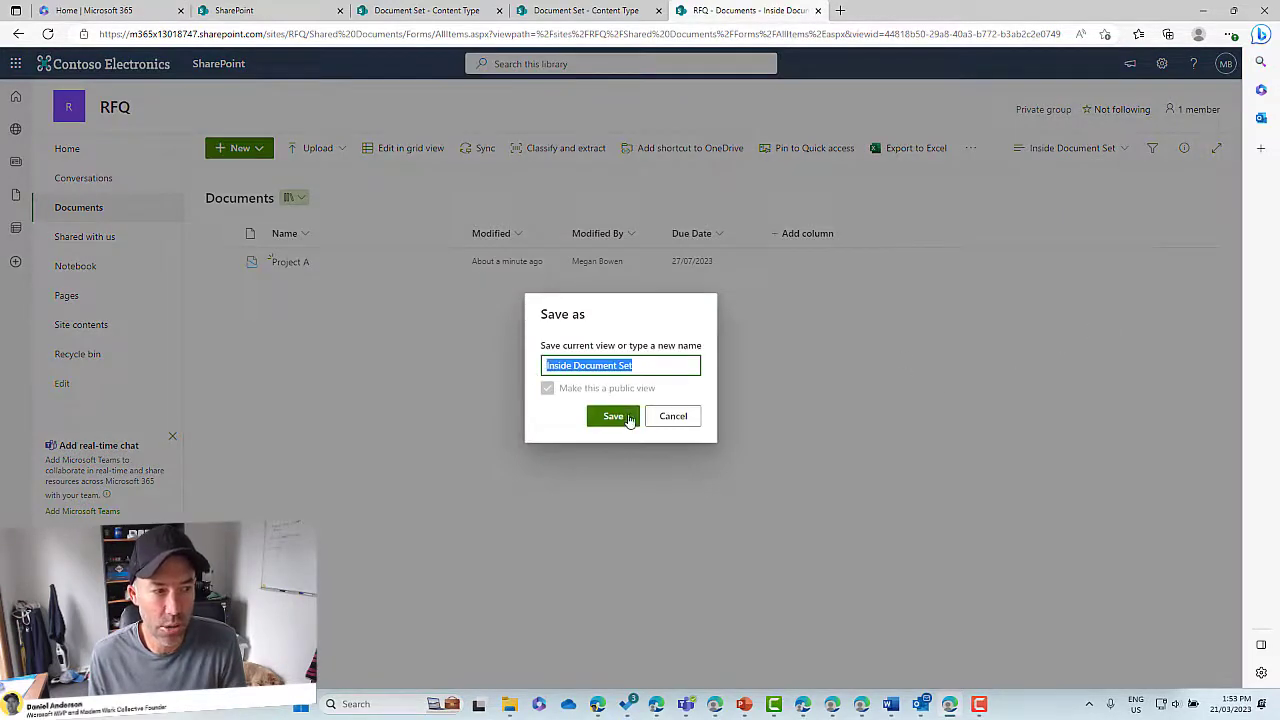
pyautogui.click(616, 420)
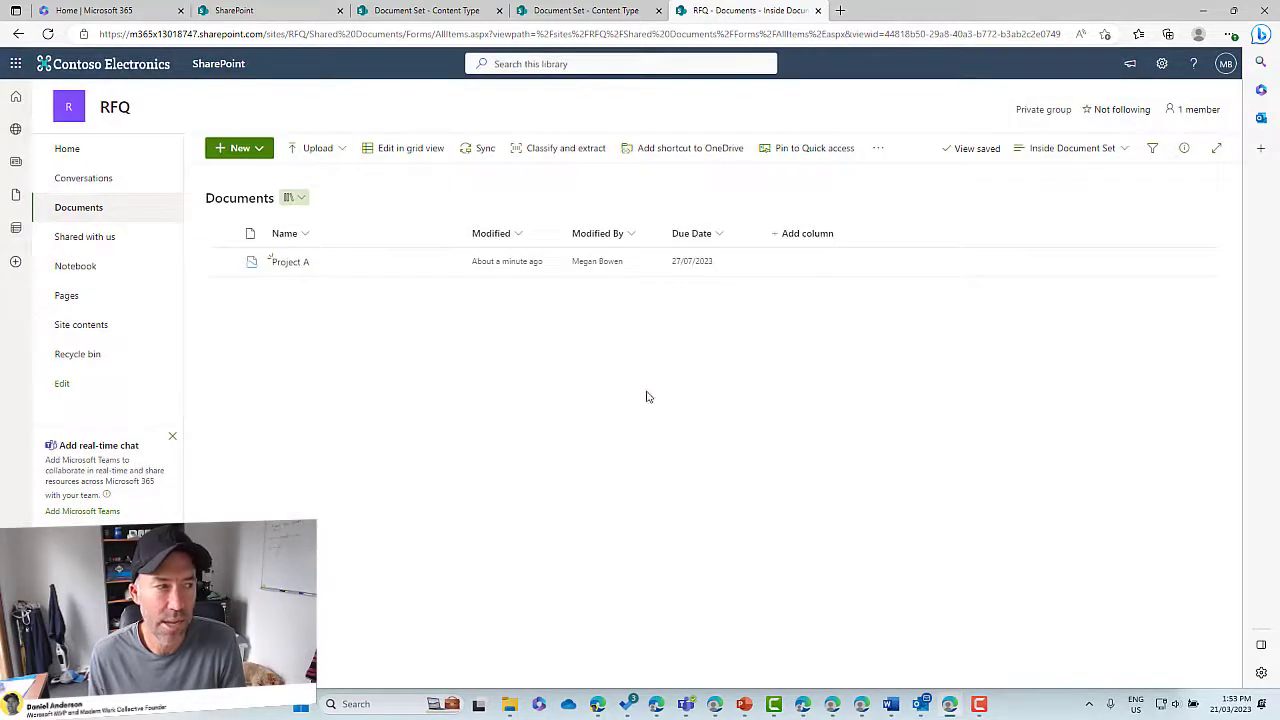
# Reload the library and switch between the All Documents and Inside Document Set views to compare their columns.
pyautogui.click(1099, 149)
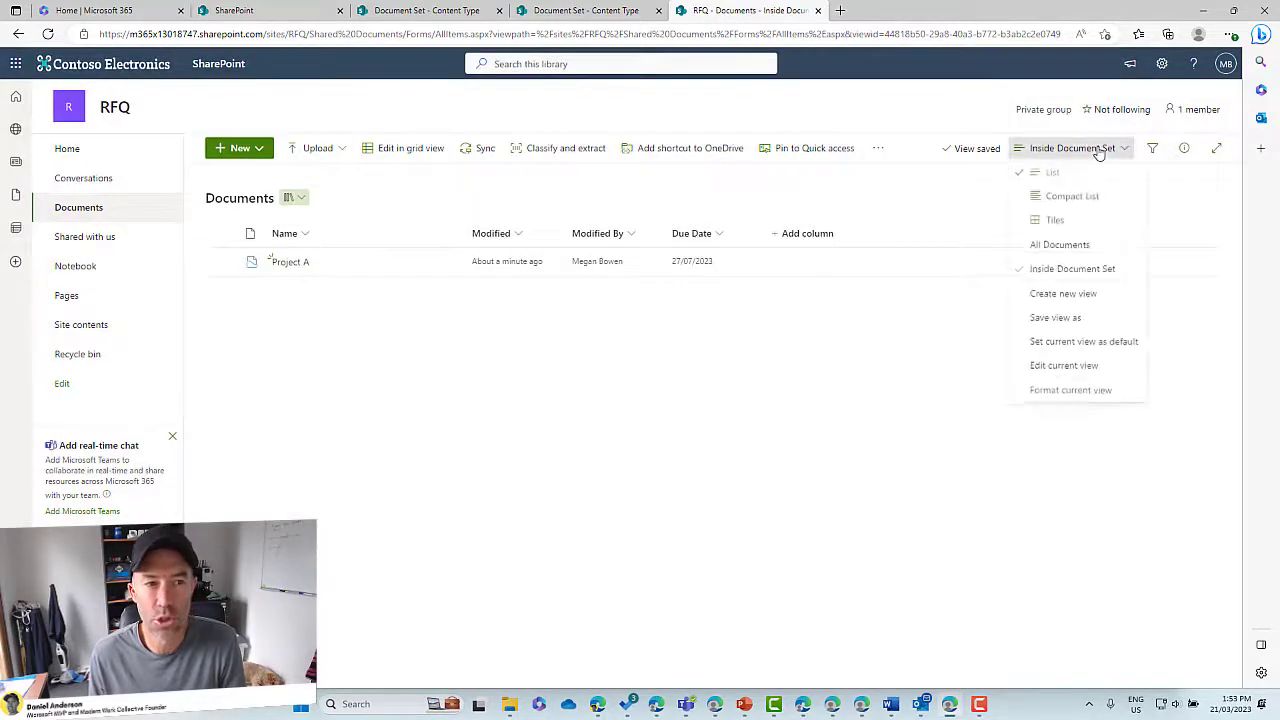
pyautogui.click(1094, 261)
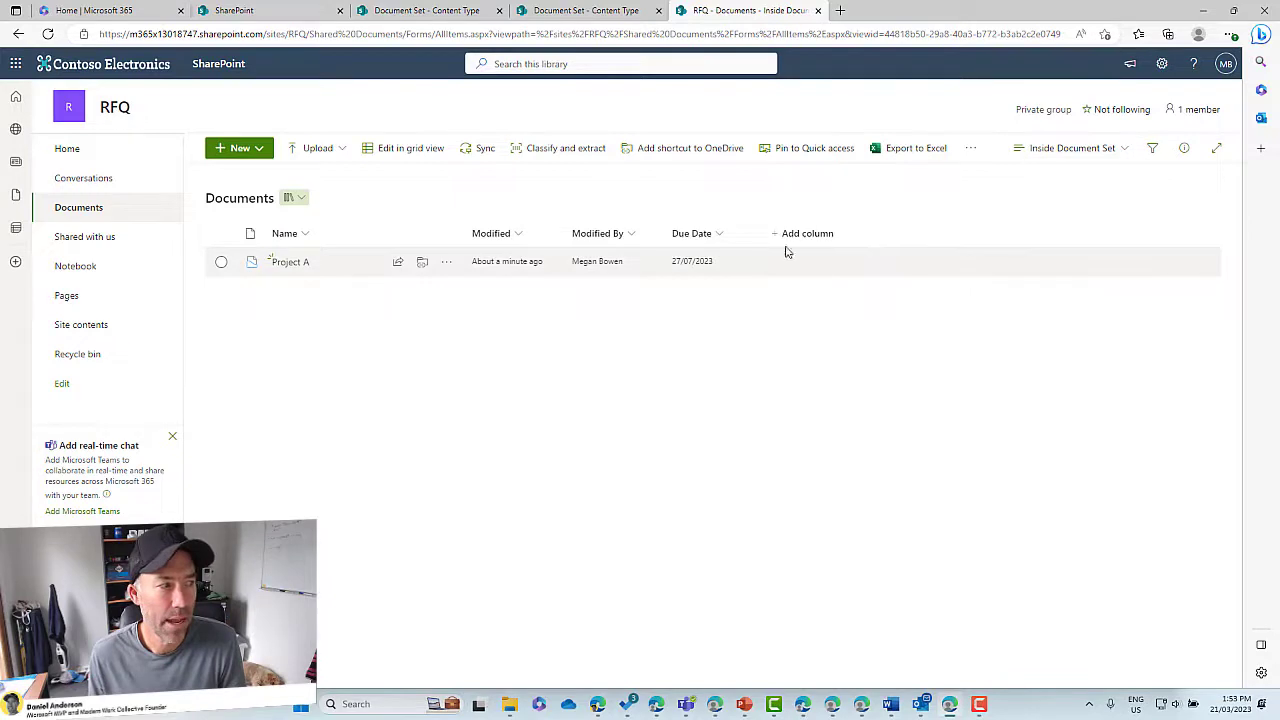
pyautogui.click(1067, 150)
pyautogui.click(1059, 250)
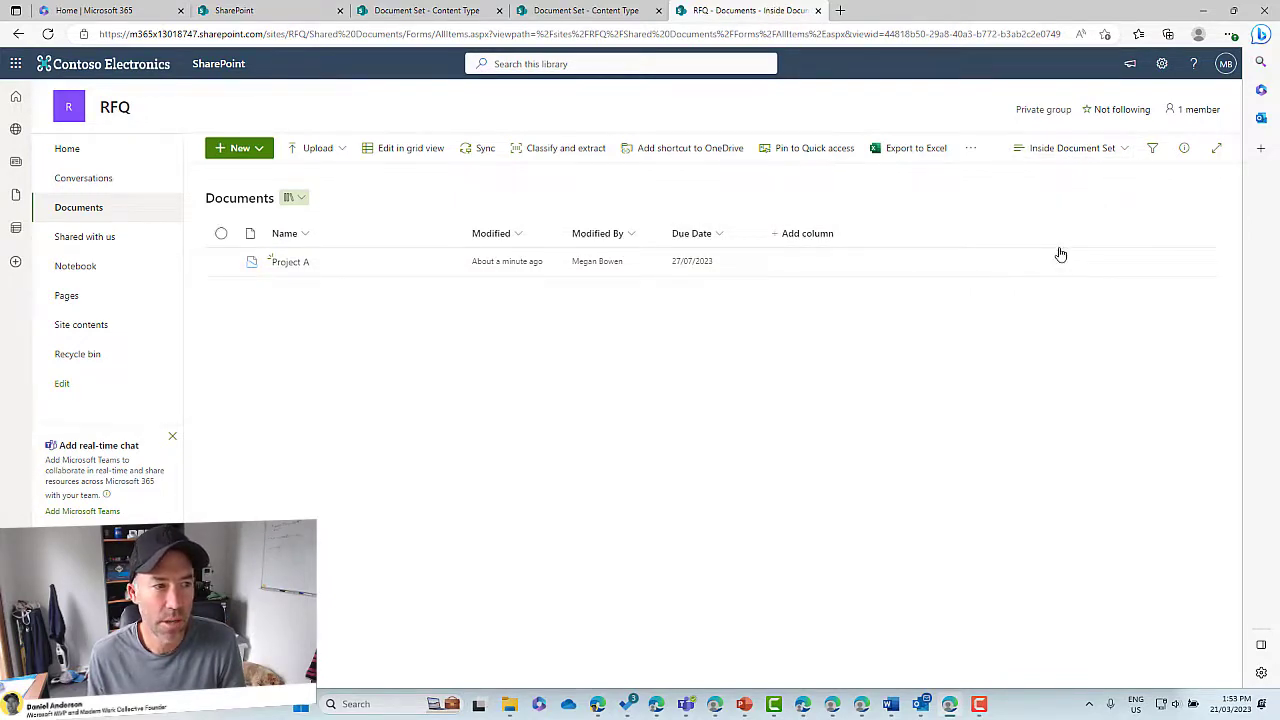
pyautogui.click(47, 33)
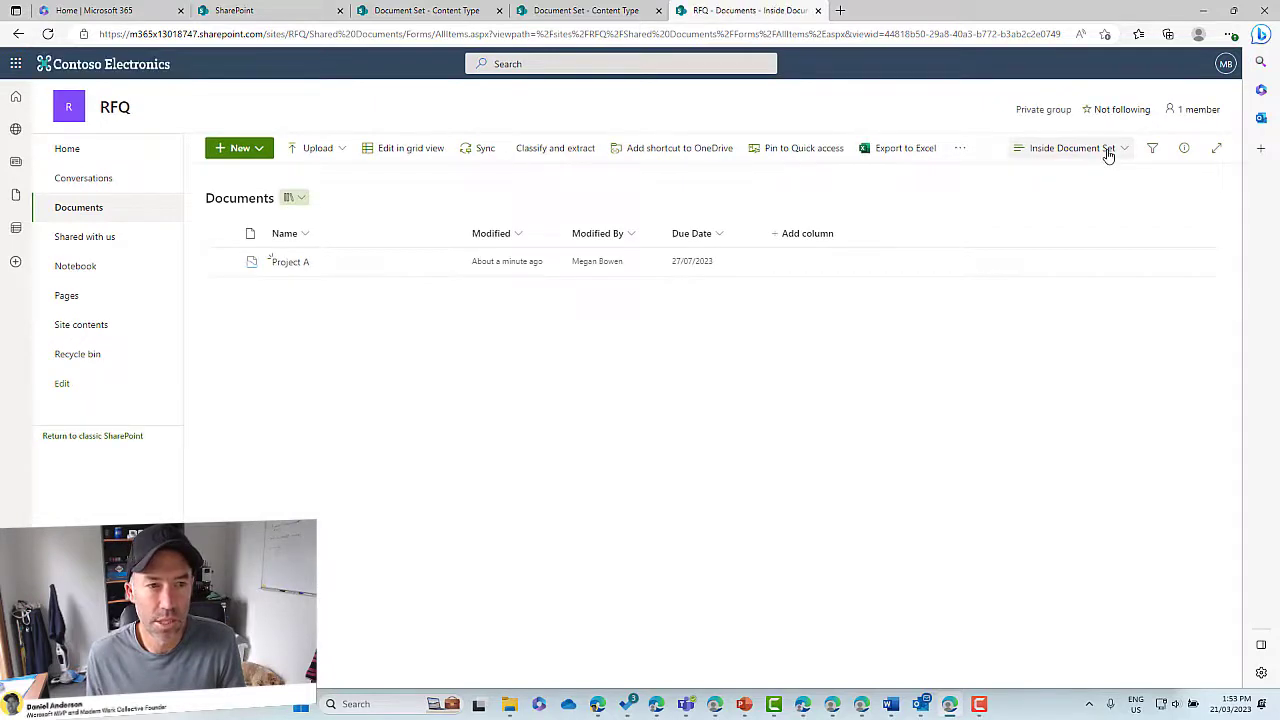
pyautogui.click(1106, 150)
pyautogui.click(1068, 250)
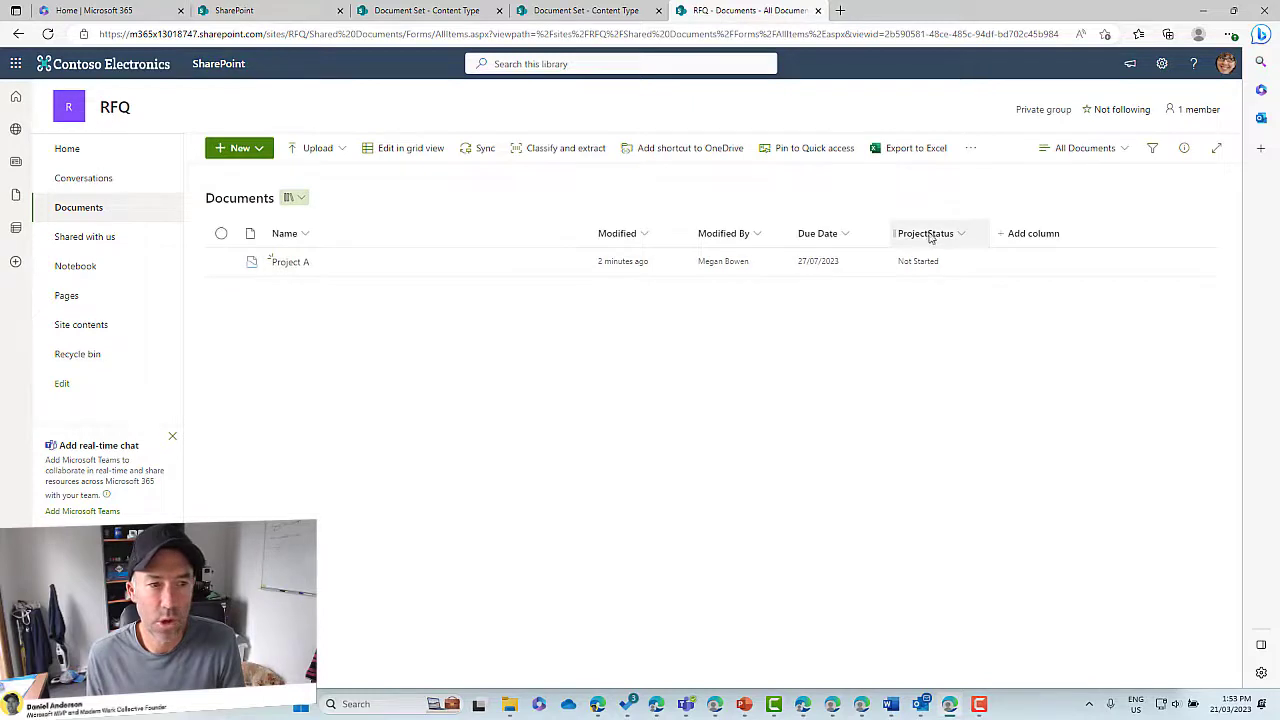
pyautogui.click(1062, 150)
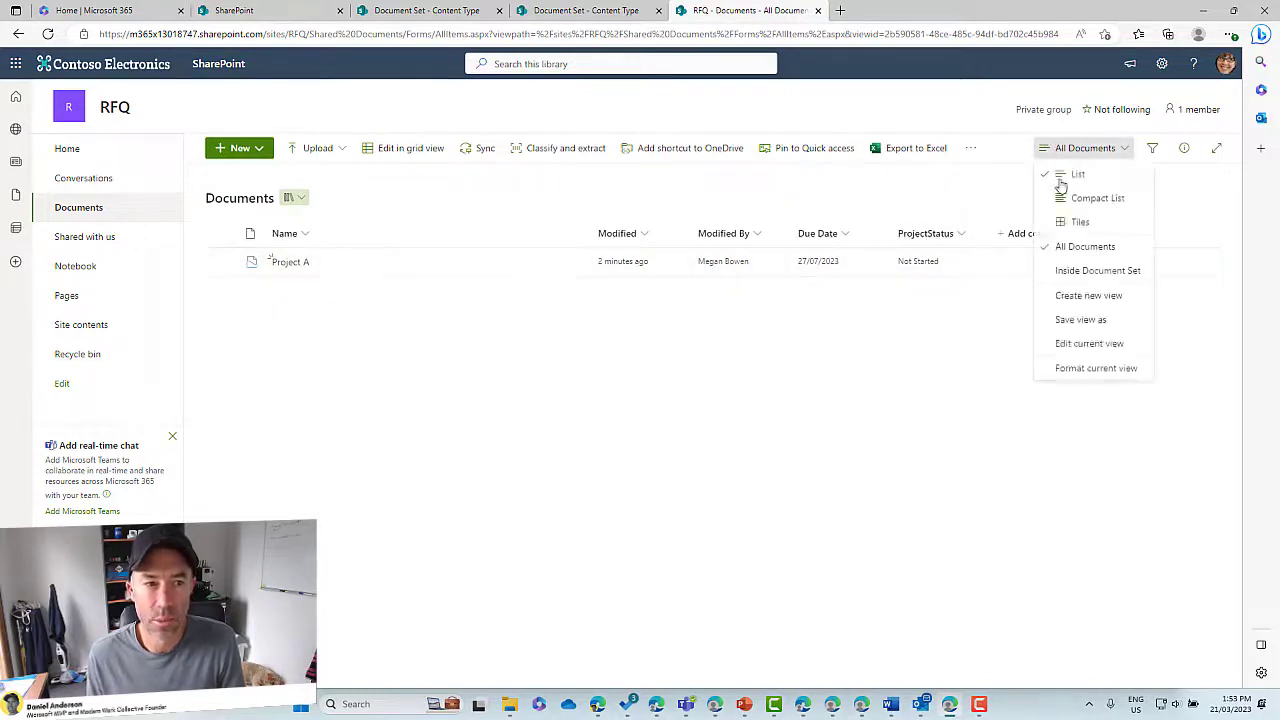
pyautogui.click(1063, 272)
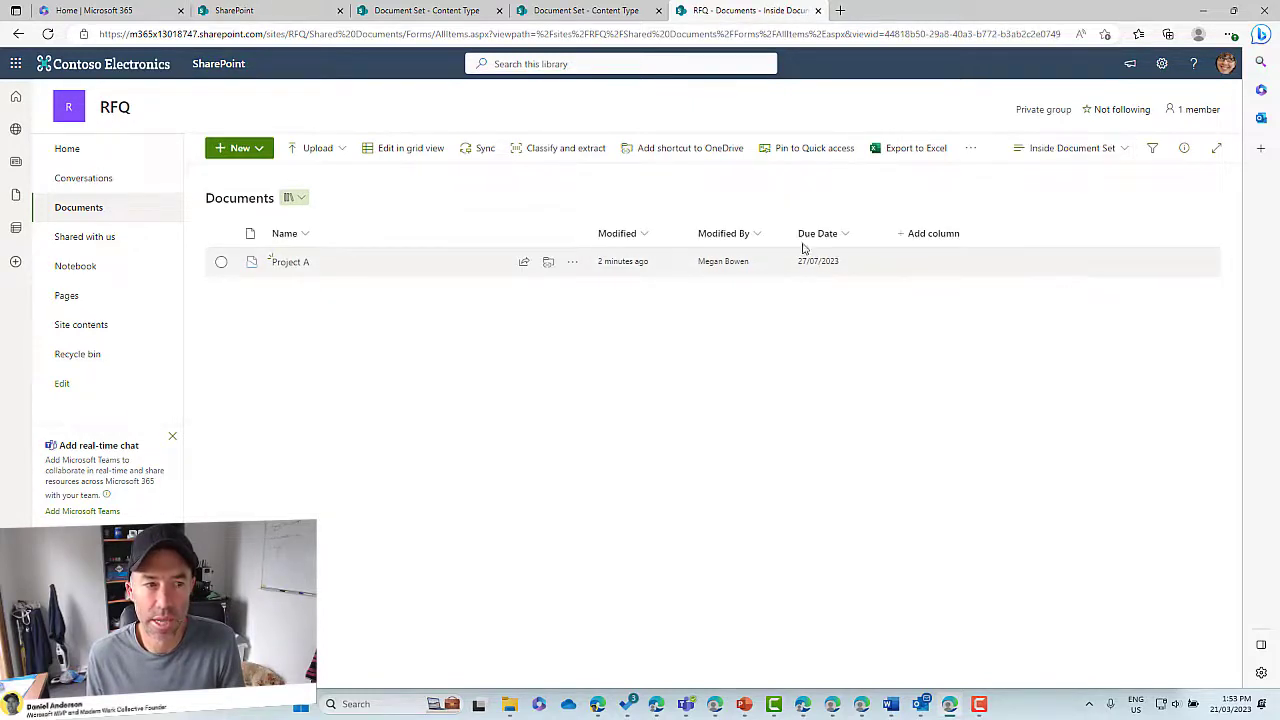
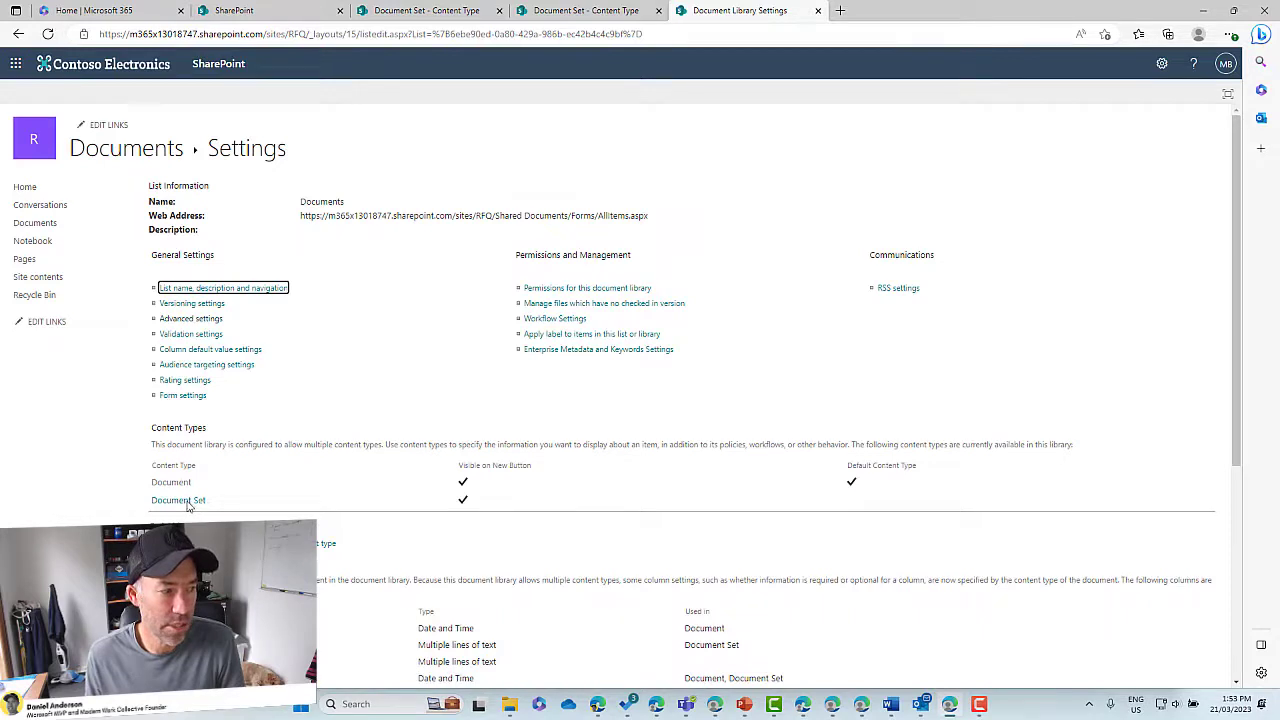
# Open the Document Set settings of the library's Document Set content type and locate the Shared Columns and Welcome Page View sections.
pyautogui.click(182, 505)
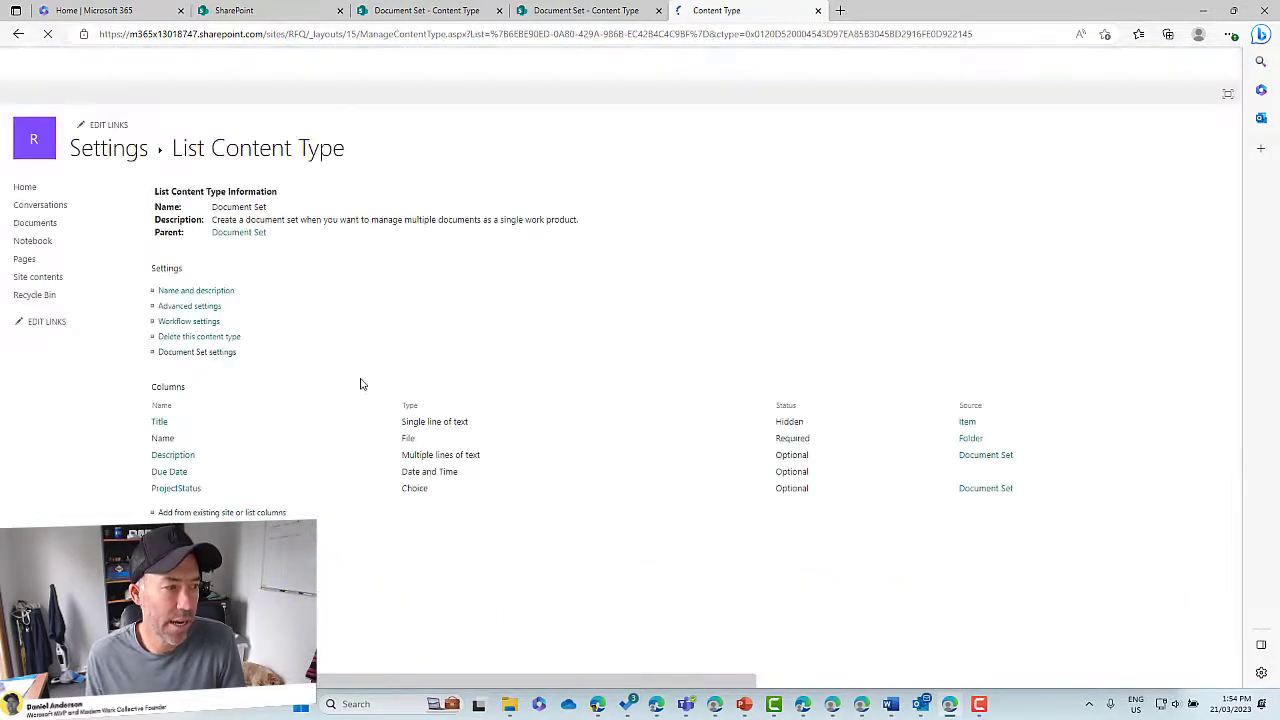
pyautogui.click(190, 356)
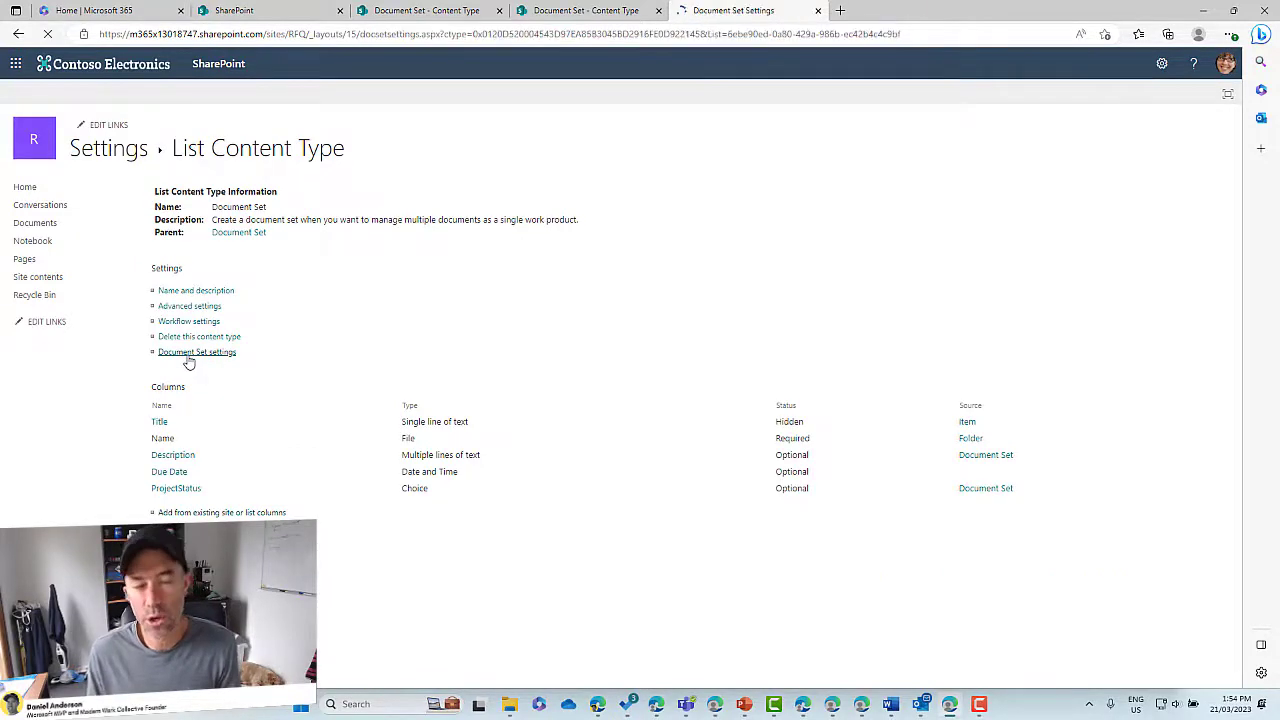
pyautogui.scroll(-3, 684, 376)
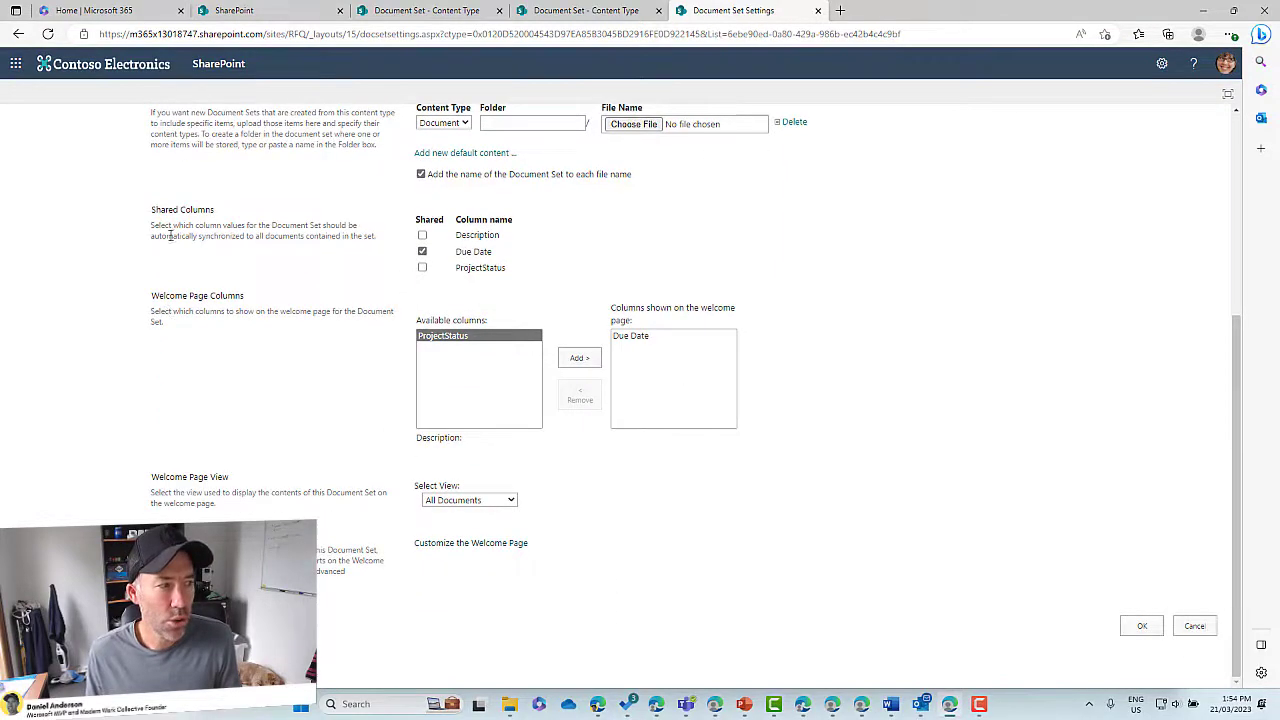
pyautogui.moveTo(151, 210); pyautogui.dragTo(296, 215)
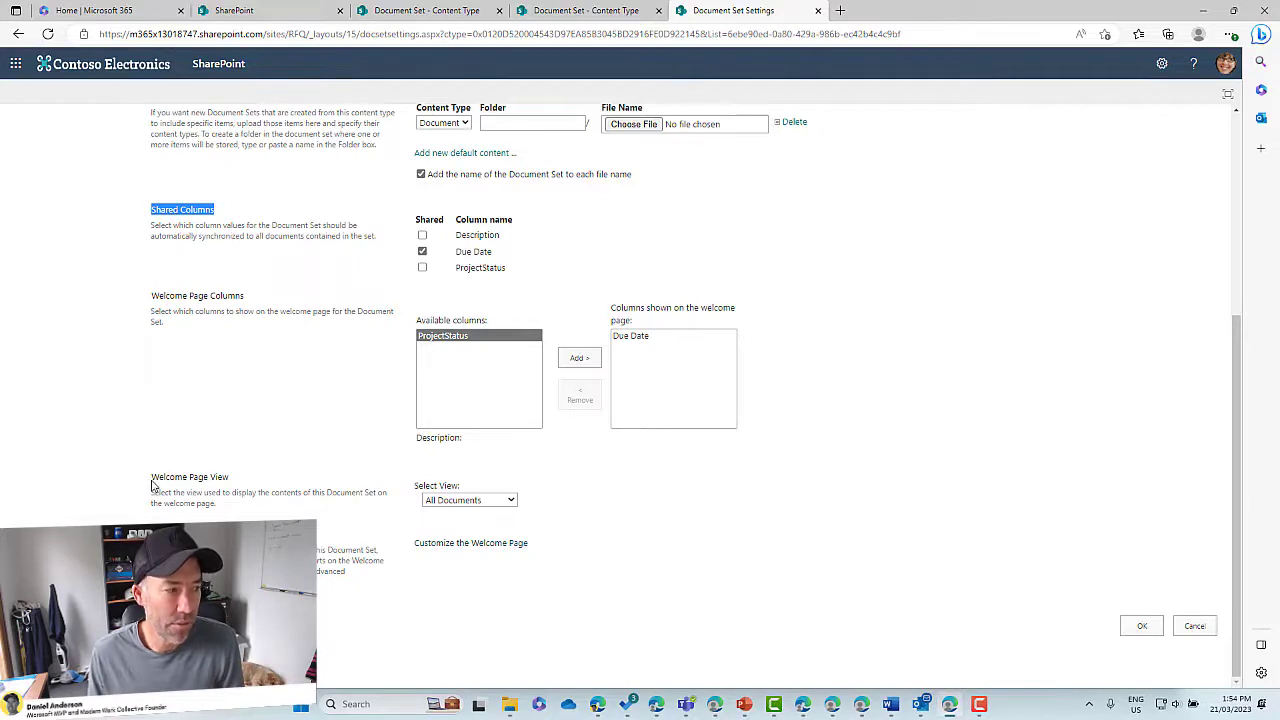
pyautogui.moveTo(152, 480); pyautogui.dragTo(258, 484)
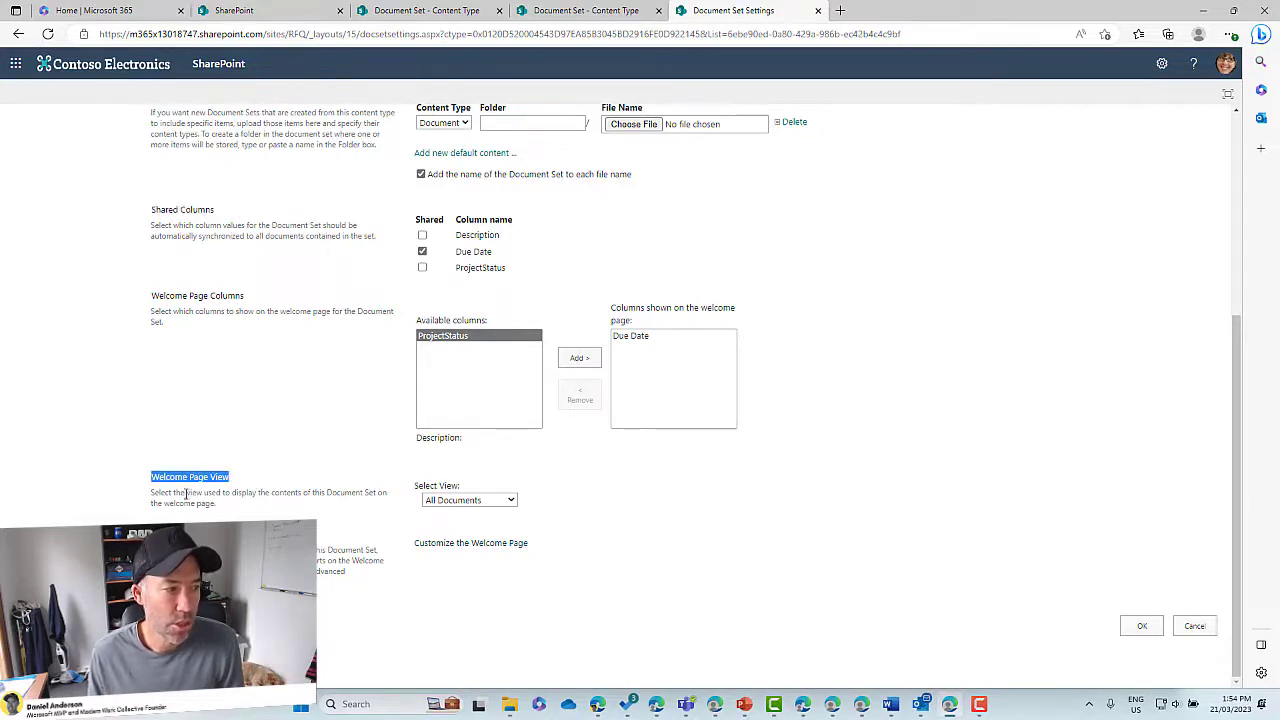
pyautogui.click(160, 503)
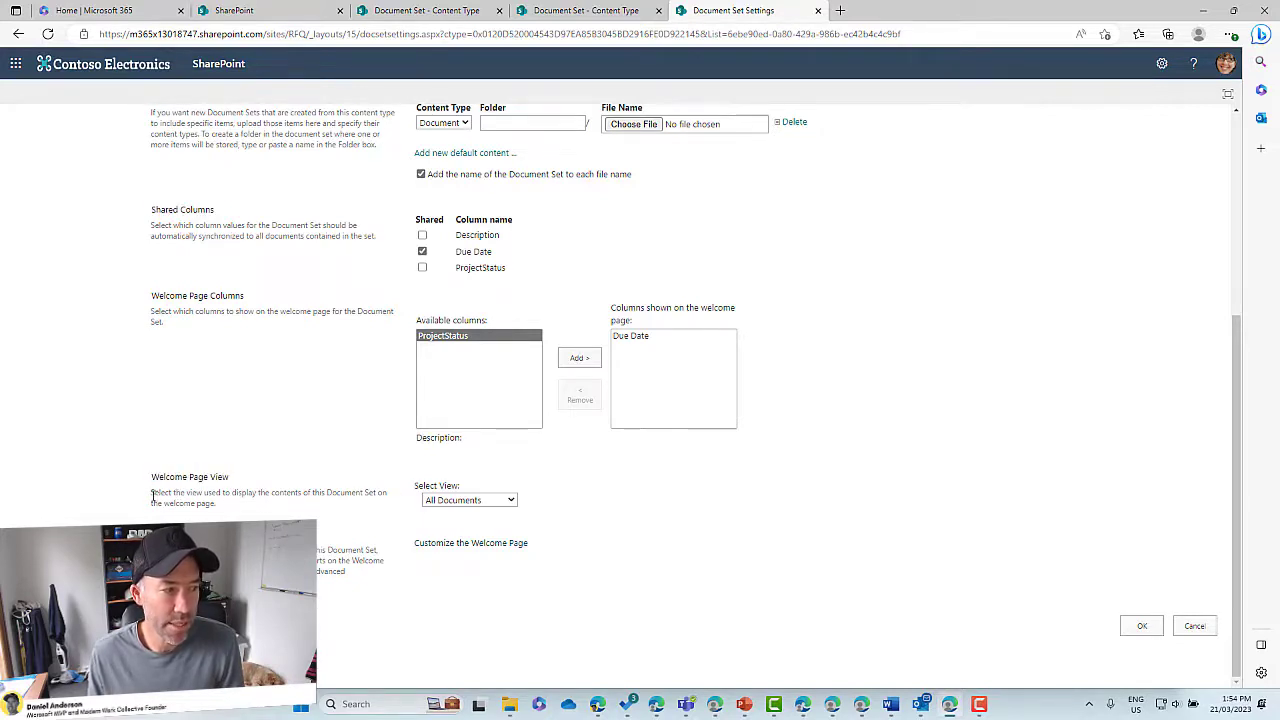
# Set the Document Set's Welcome Page View to Inside Document Set and apply the document set settings.
pyautogui.moveTo(152, 496); pyautogui.dragTo(365, 503)
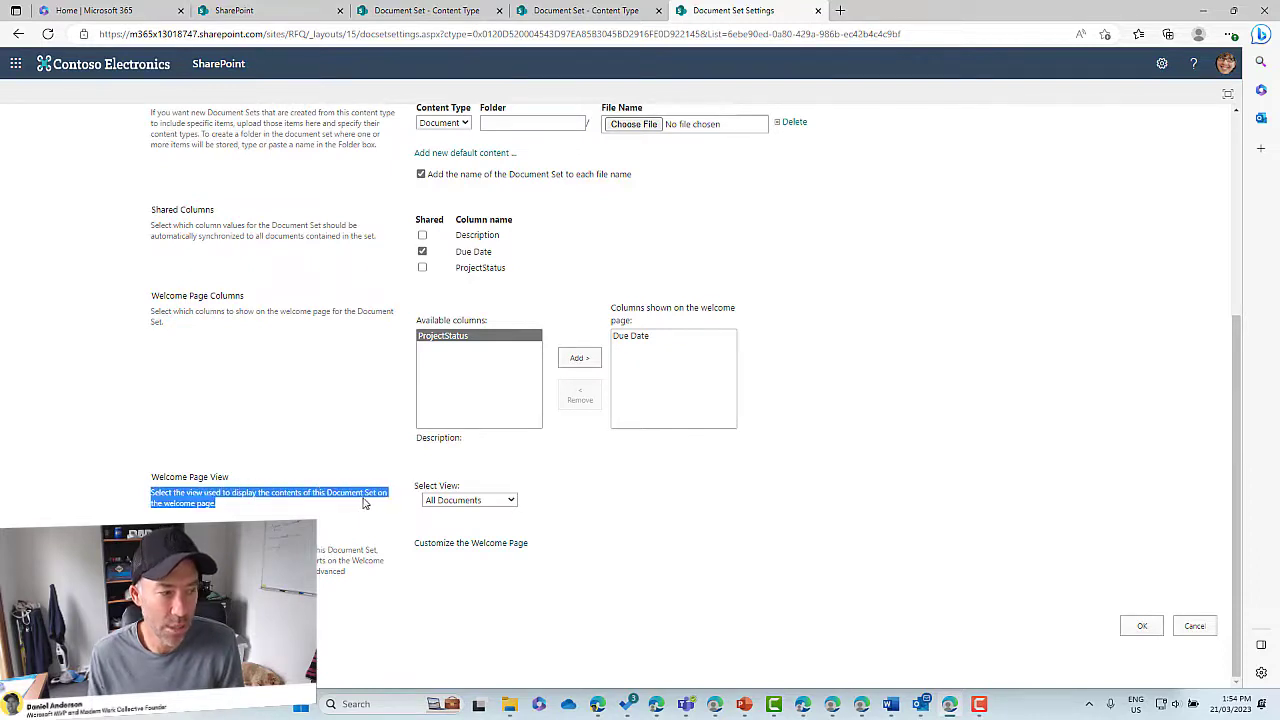
pyautogui.click(594, 508)
pyautogui.click(469, 500)
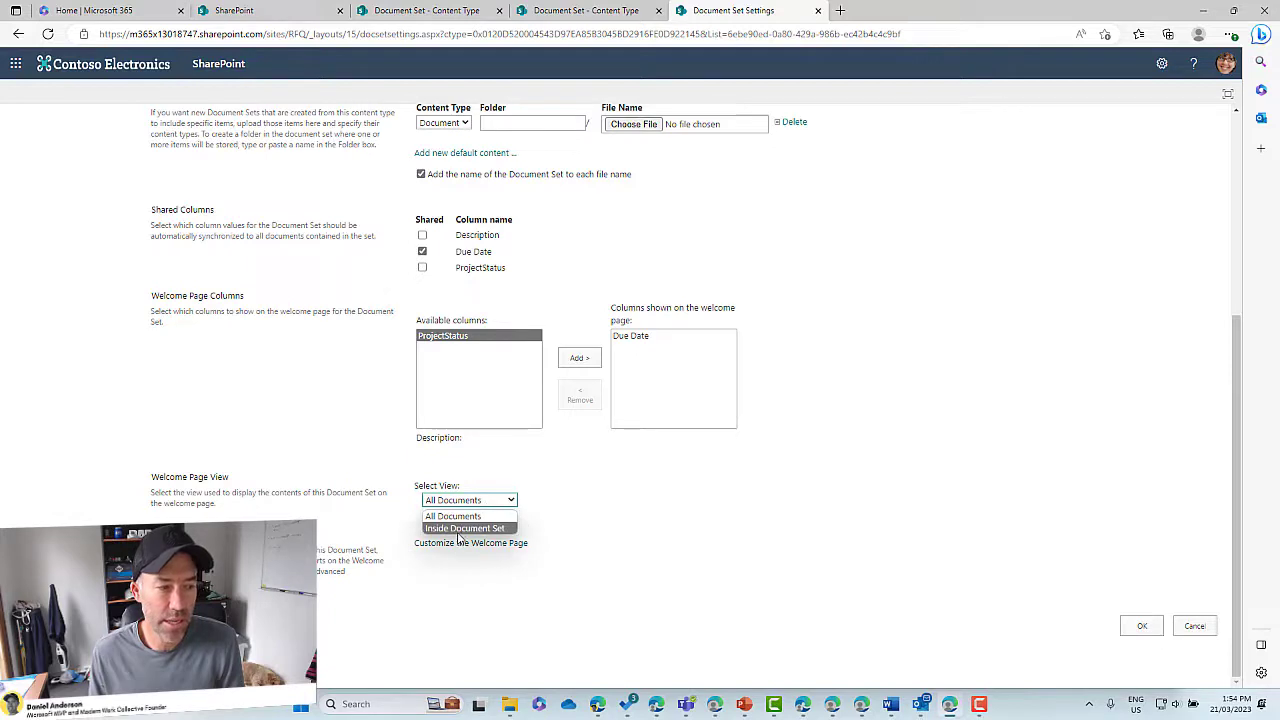
pyautogui.click(458, 531)
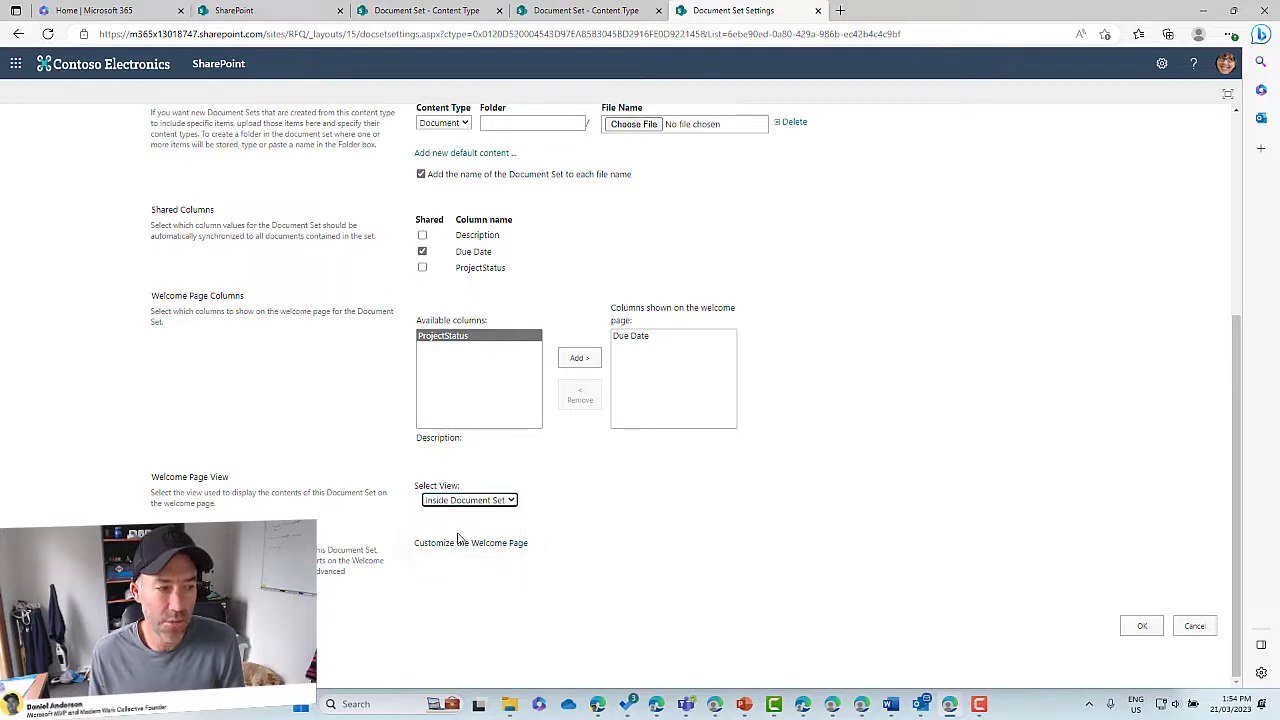
pyautogui.click(1142, 630)
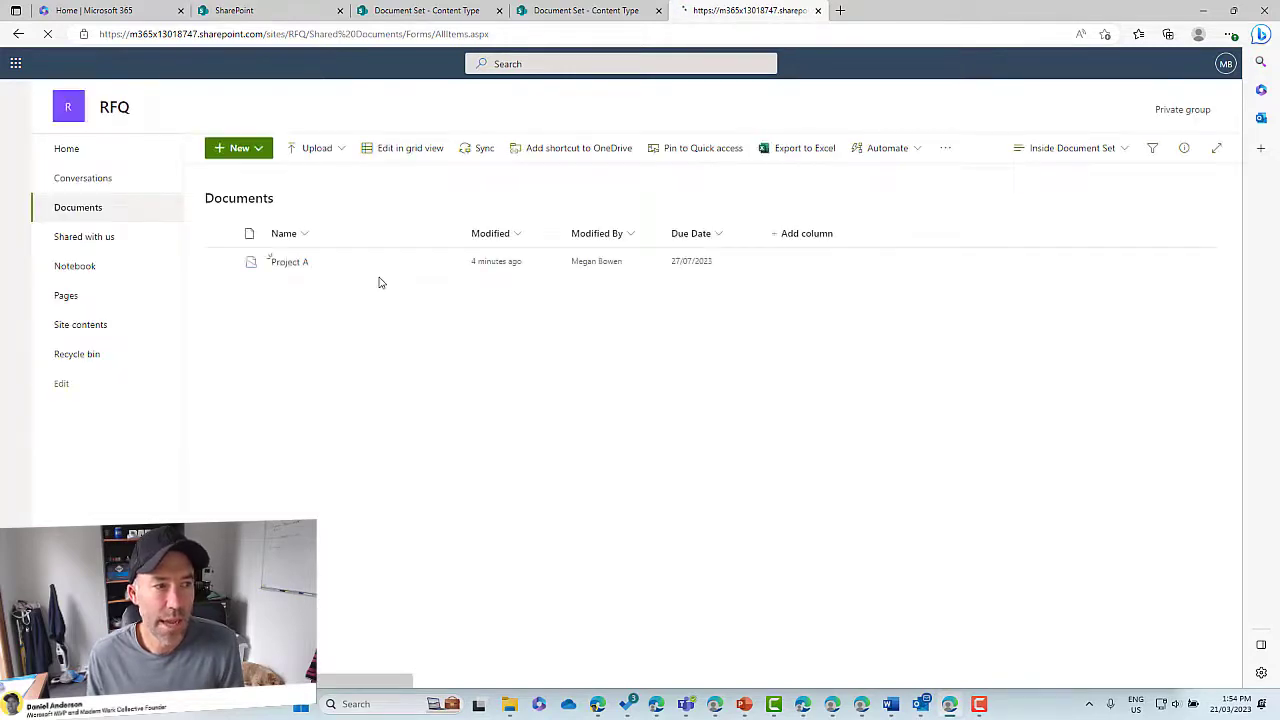
# Switch the Documents library to the All Documents view and save that view under its existing name.
pyautogui.click(1075, 148)
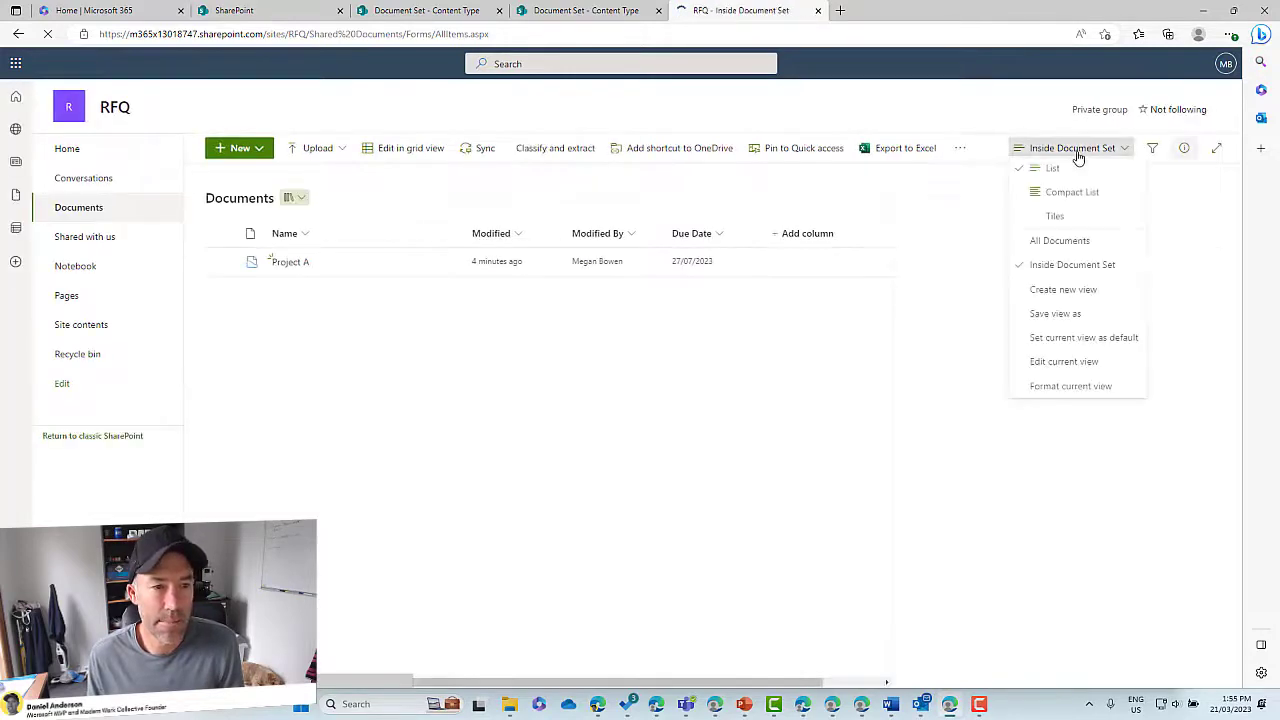
pyautogui.click(1062, 248)
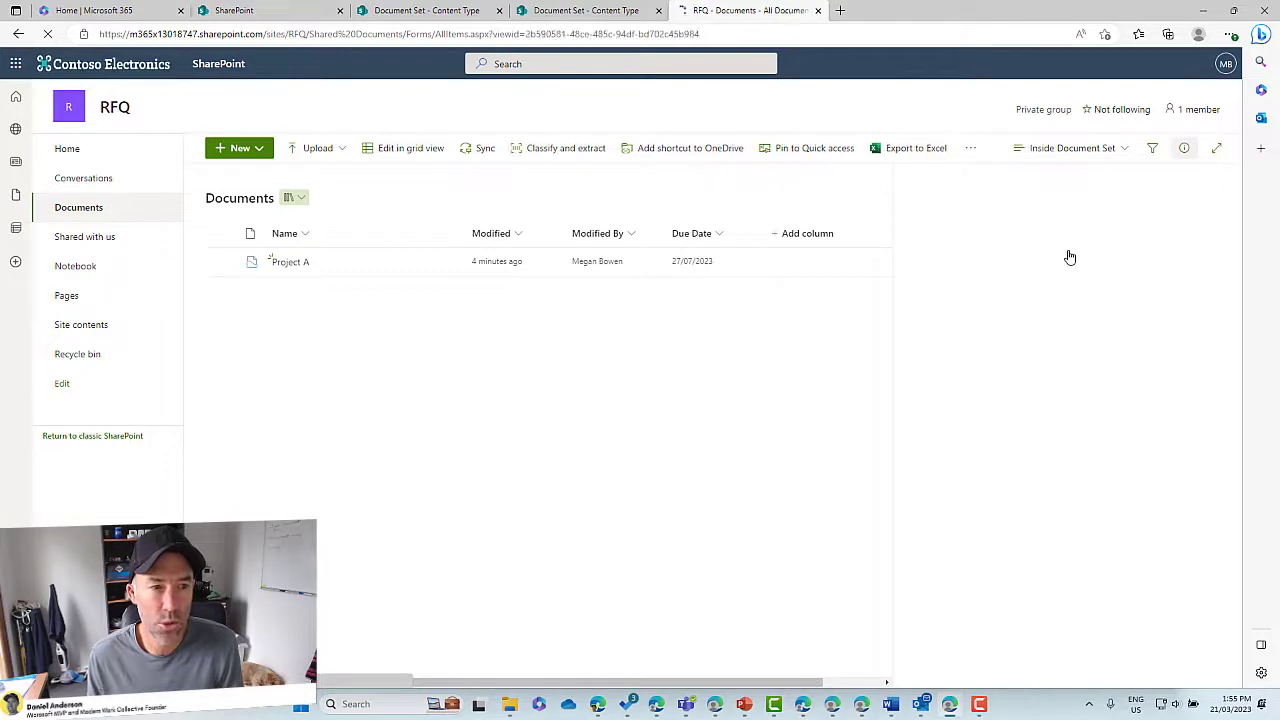
pyautogui.click(1085, 150)
pyautogui.click(1090, 178)
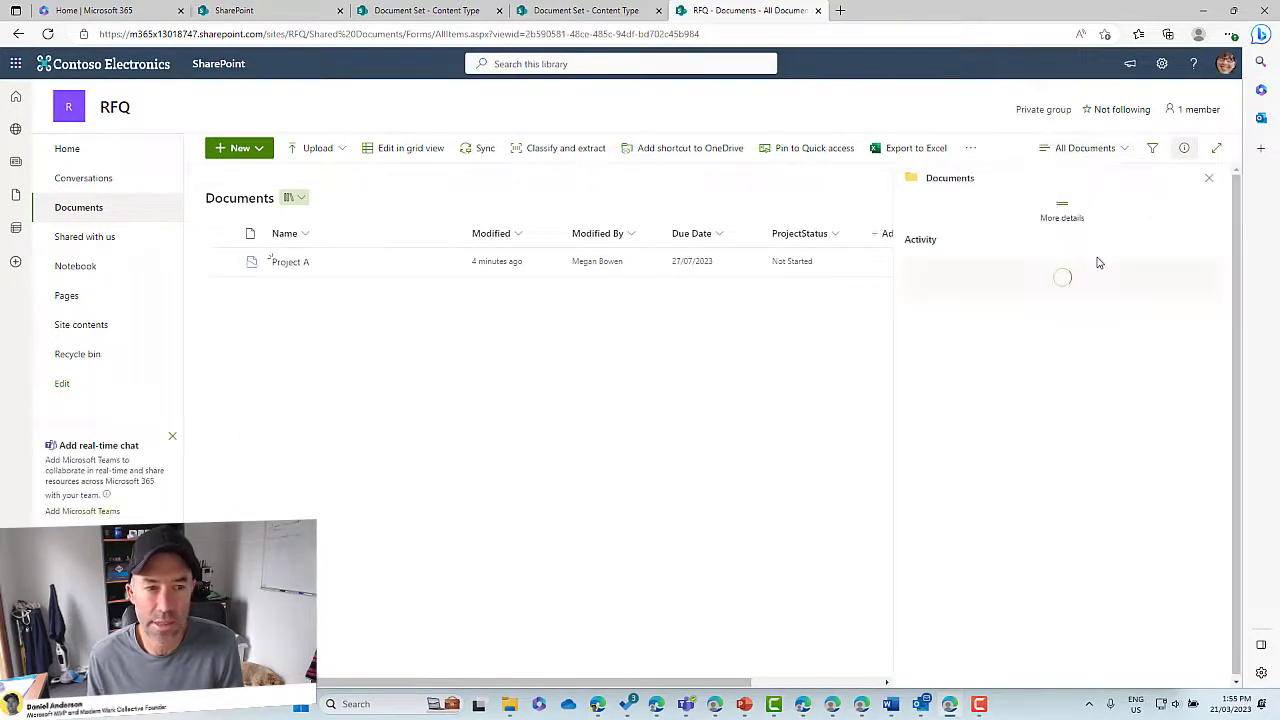
pyautogui.click(1087, 148)
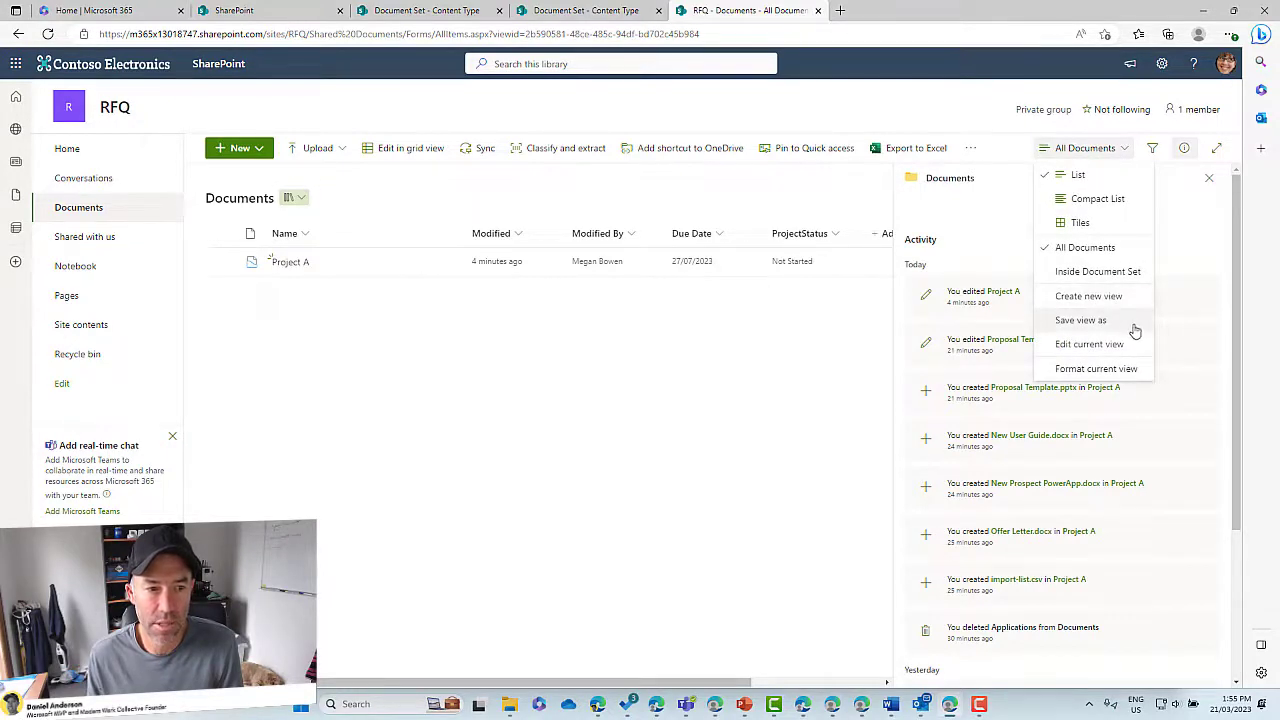
pyautogui.click(1080, 320)
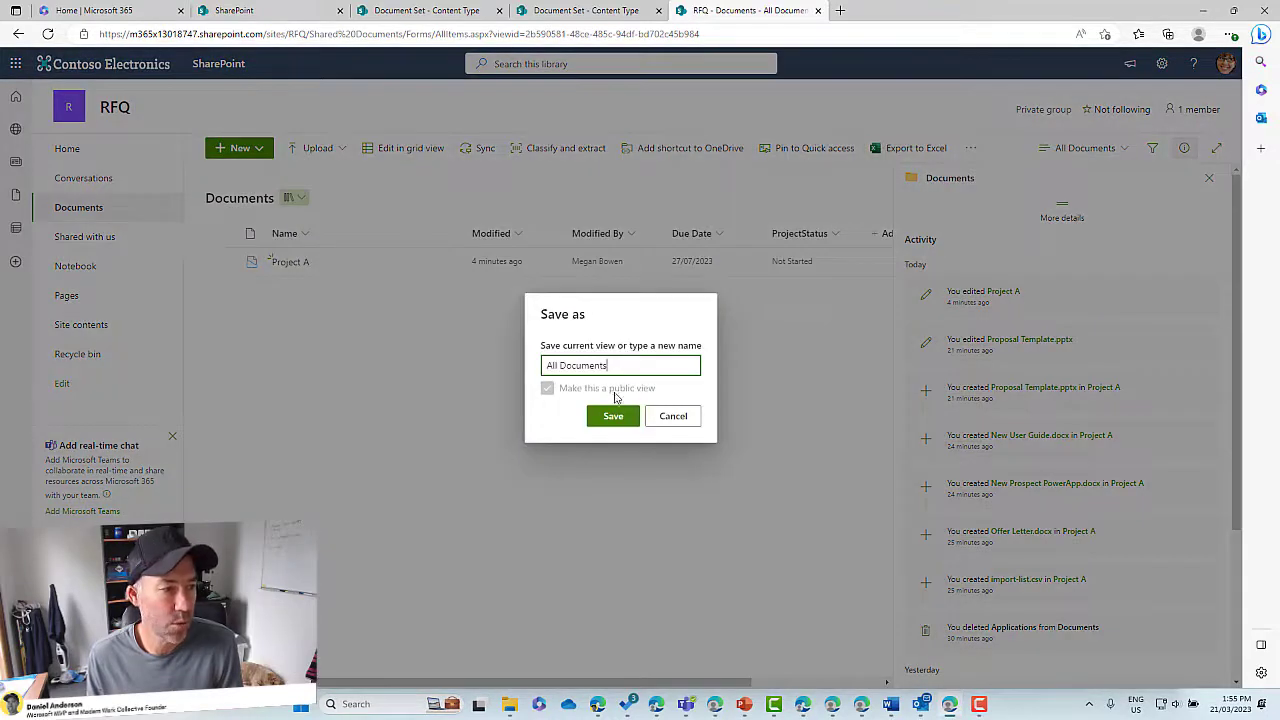
pyautogui.click(607, 418)
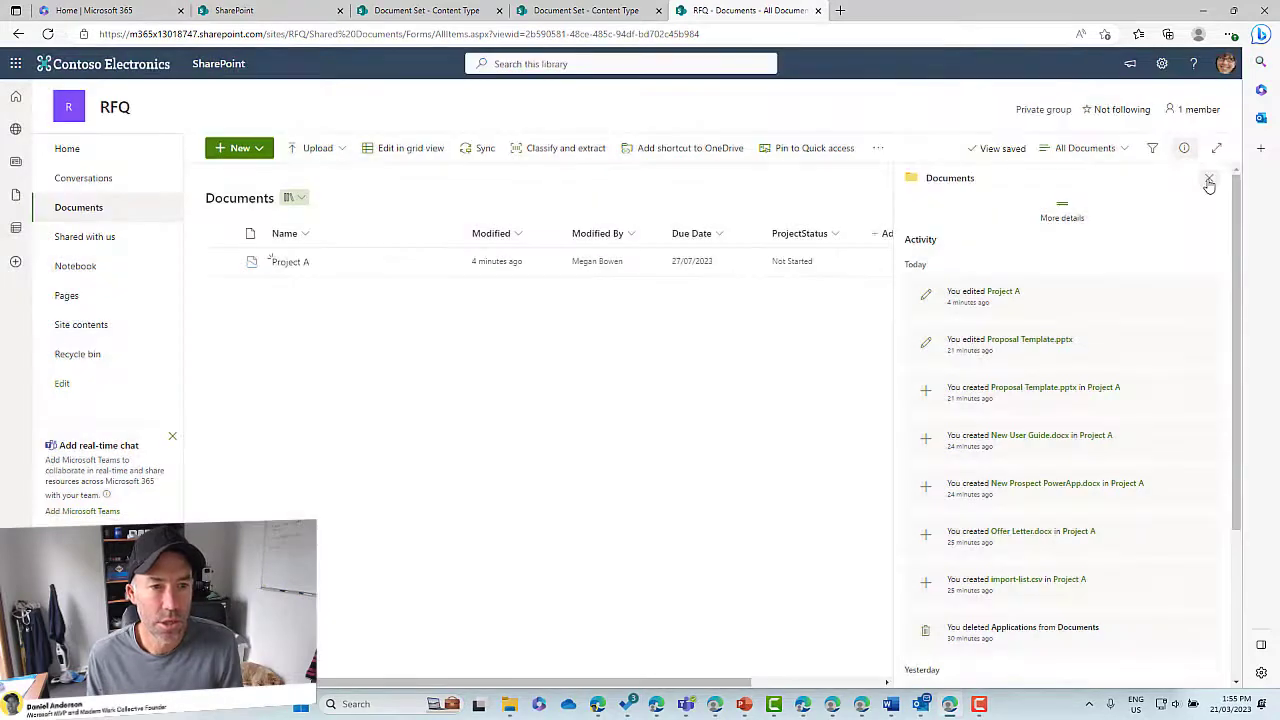
pyautogui.click(1208, 178)
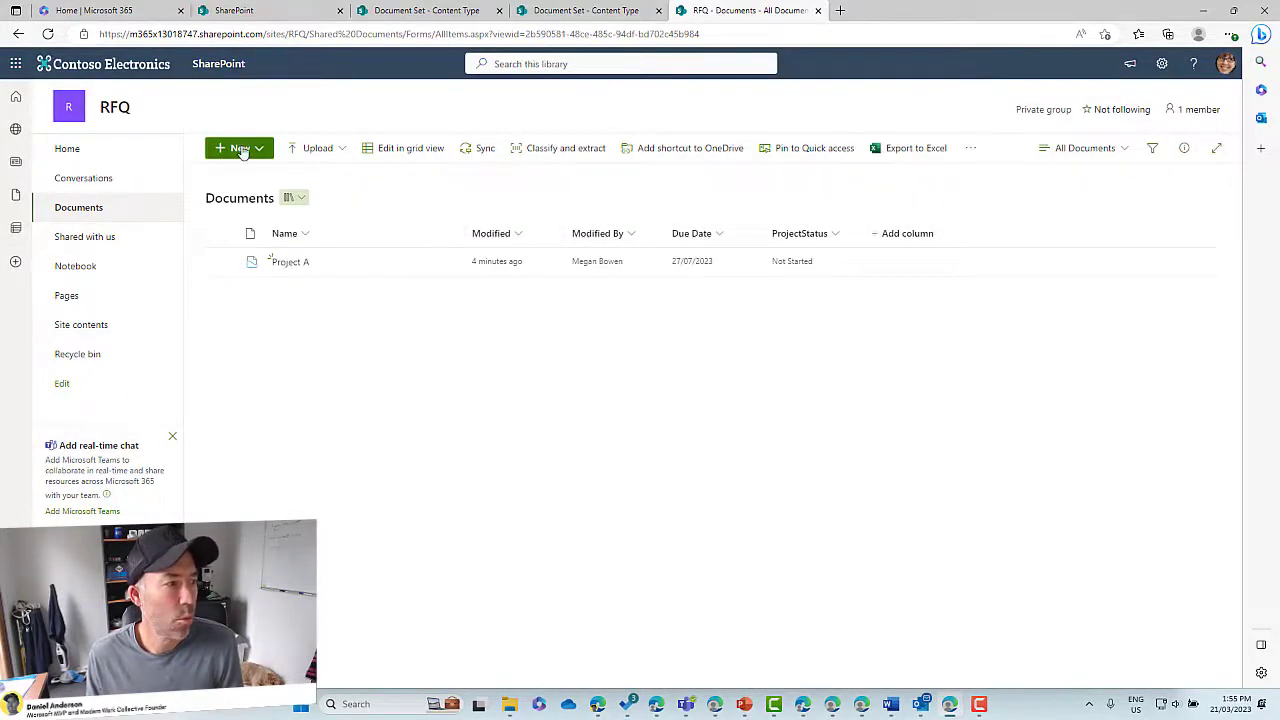
# Move between the library and the Project A document set to compare the views and columns shown at each level.
pyautogui.click(293, 263)
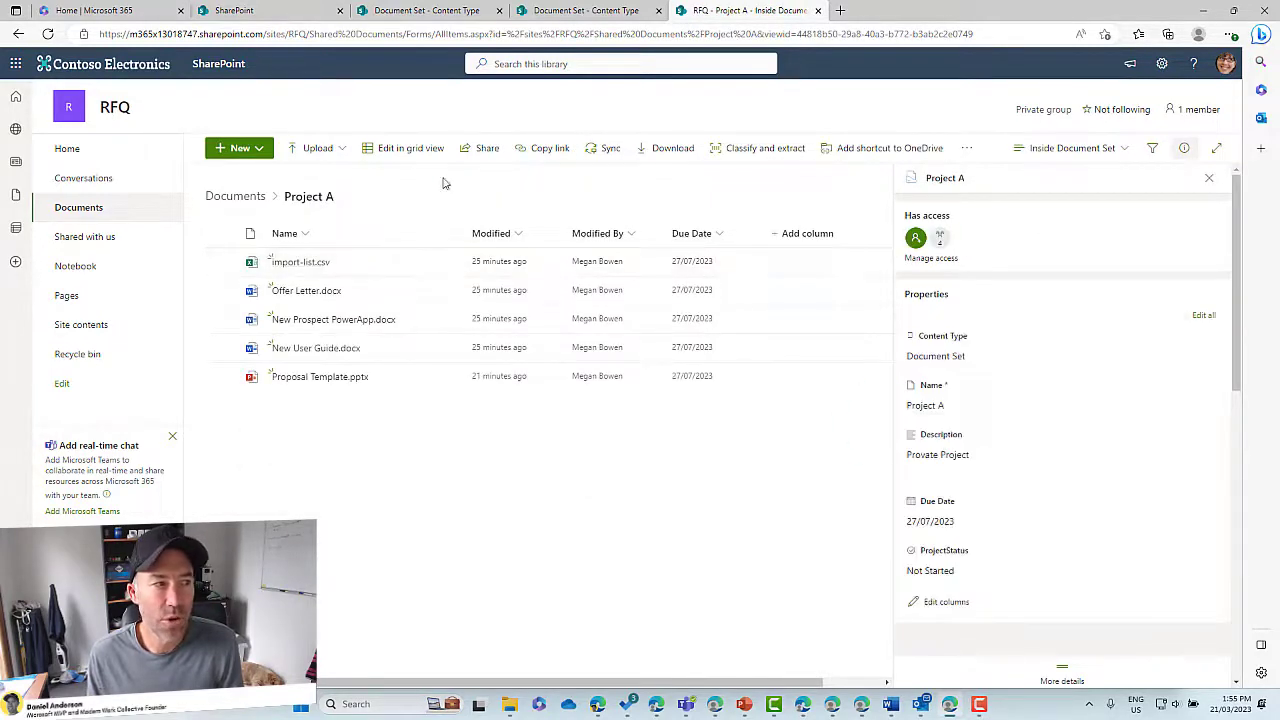
pyautogui.moveTo(766, 220)
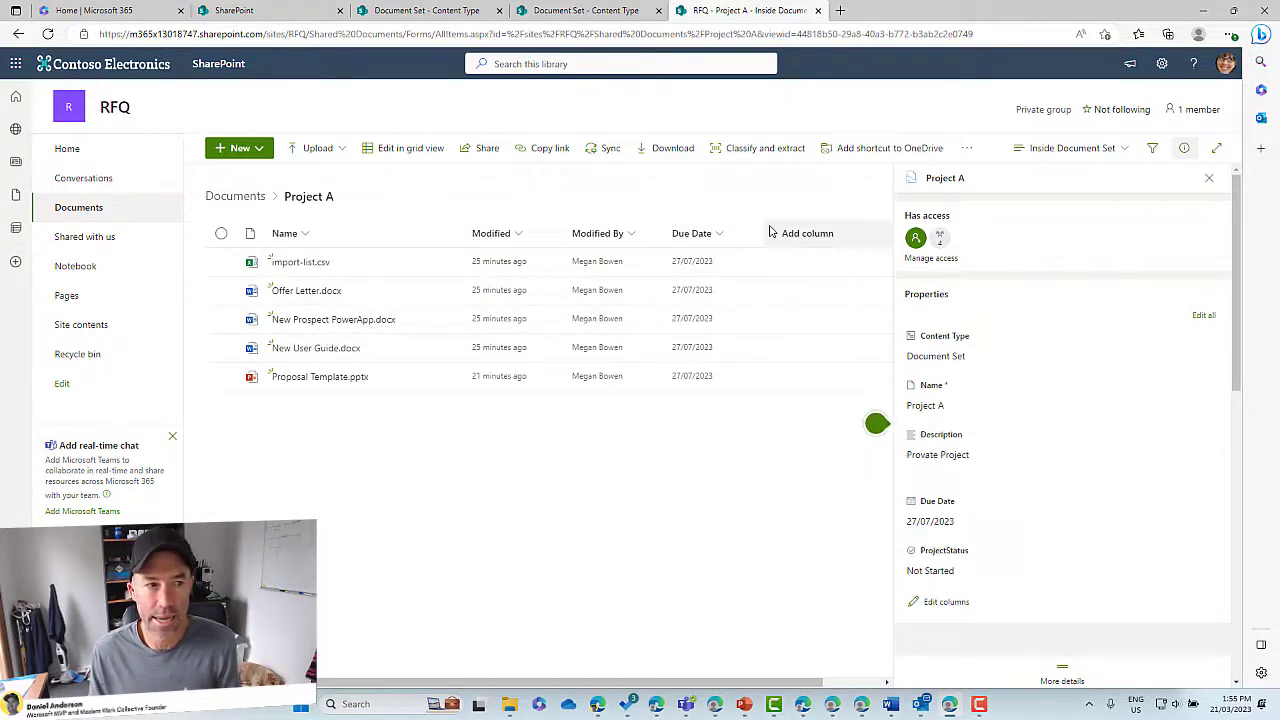
pyautogui.click(240, 200)
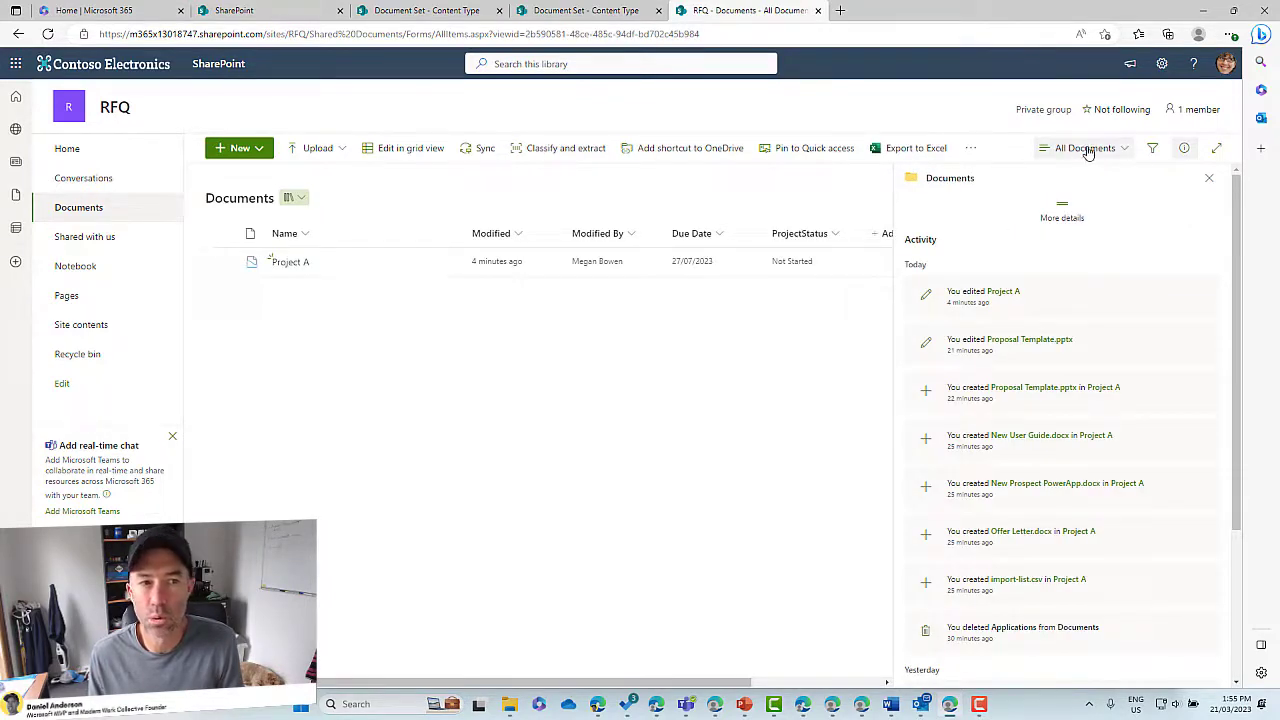
pyautogui.click(1210, 180)
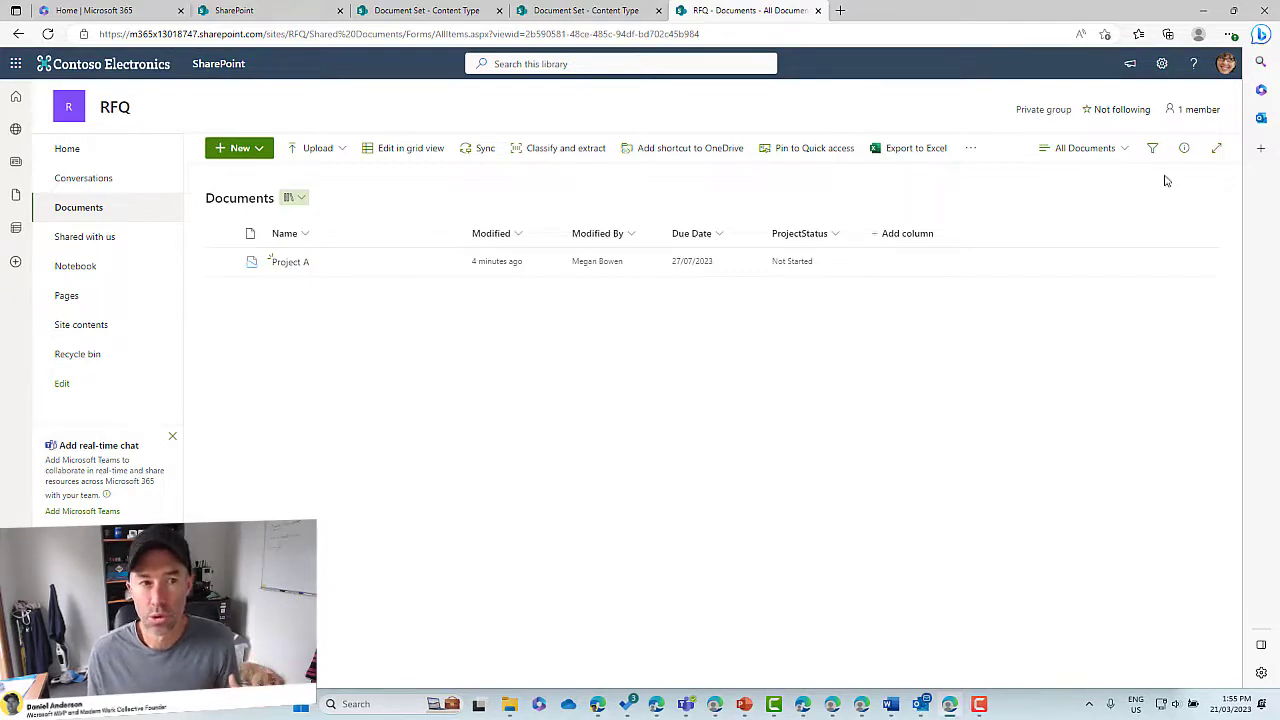
pyautogui.click(296, 264)
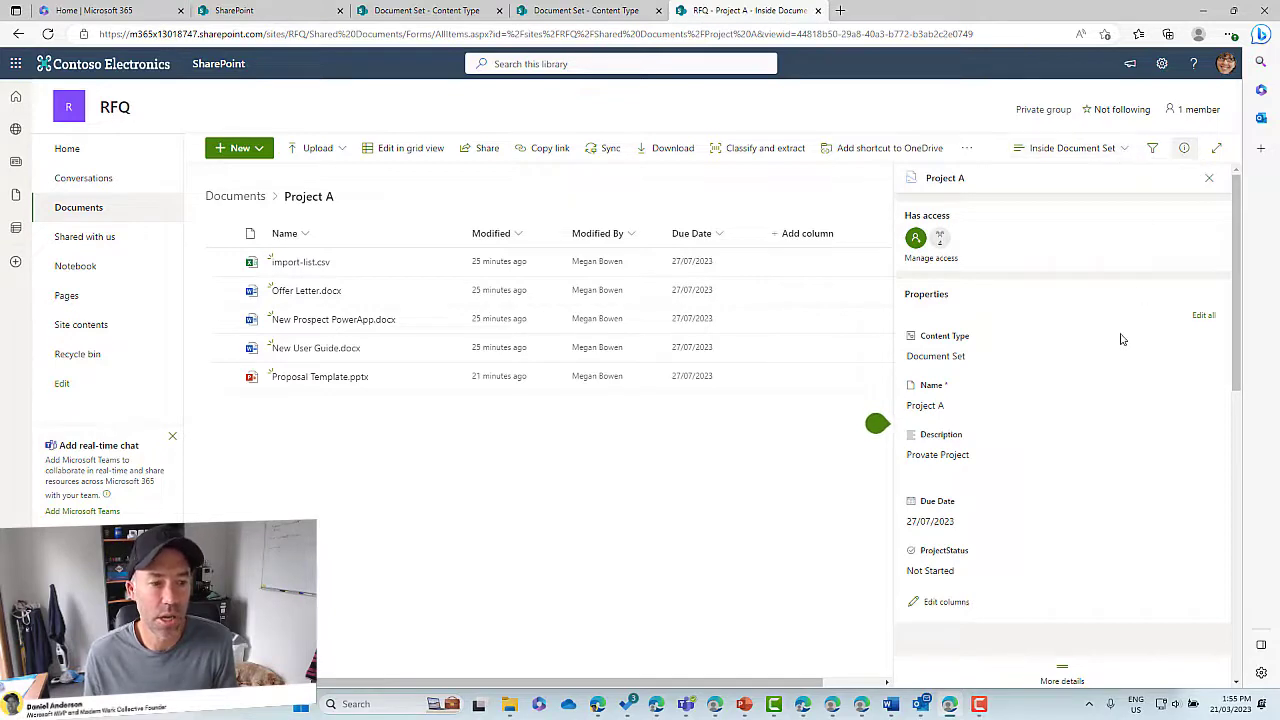
pyautogui.click(1209, 181)
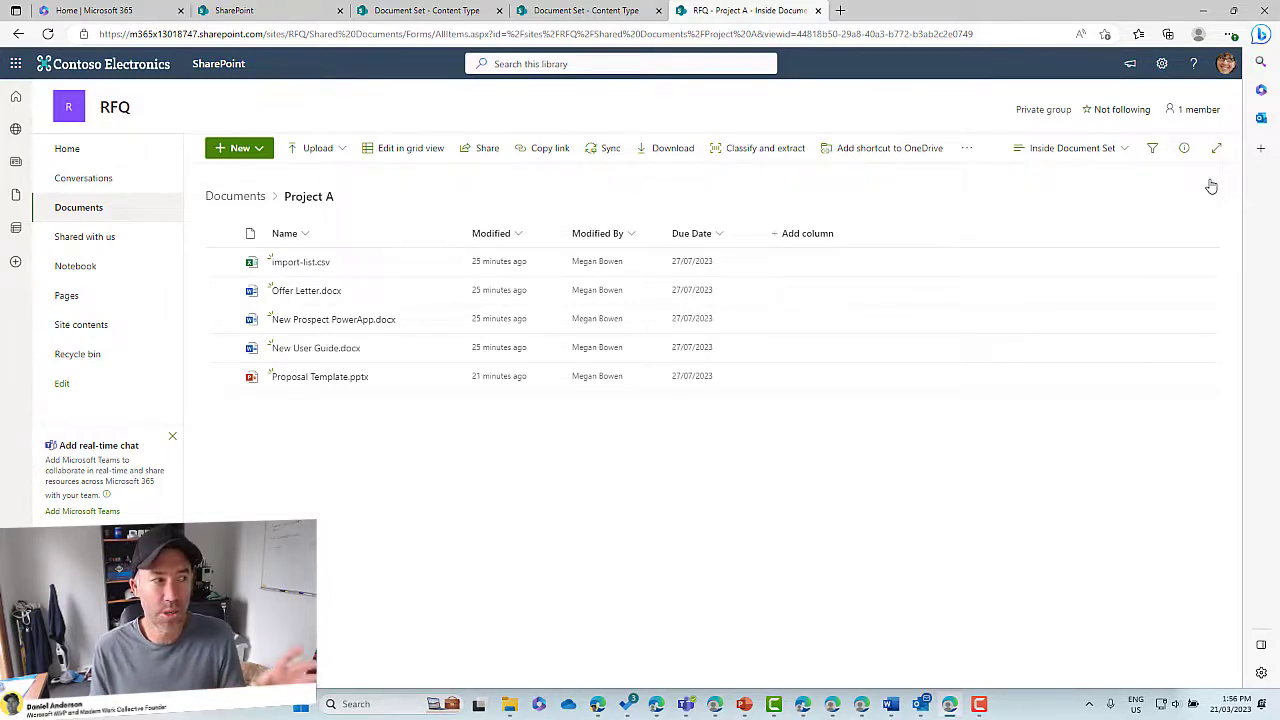
pyautogui.click(245, 197)
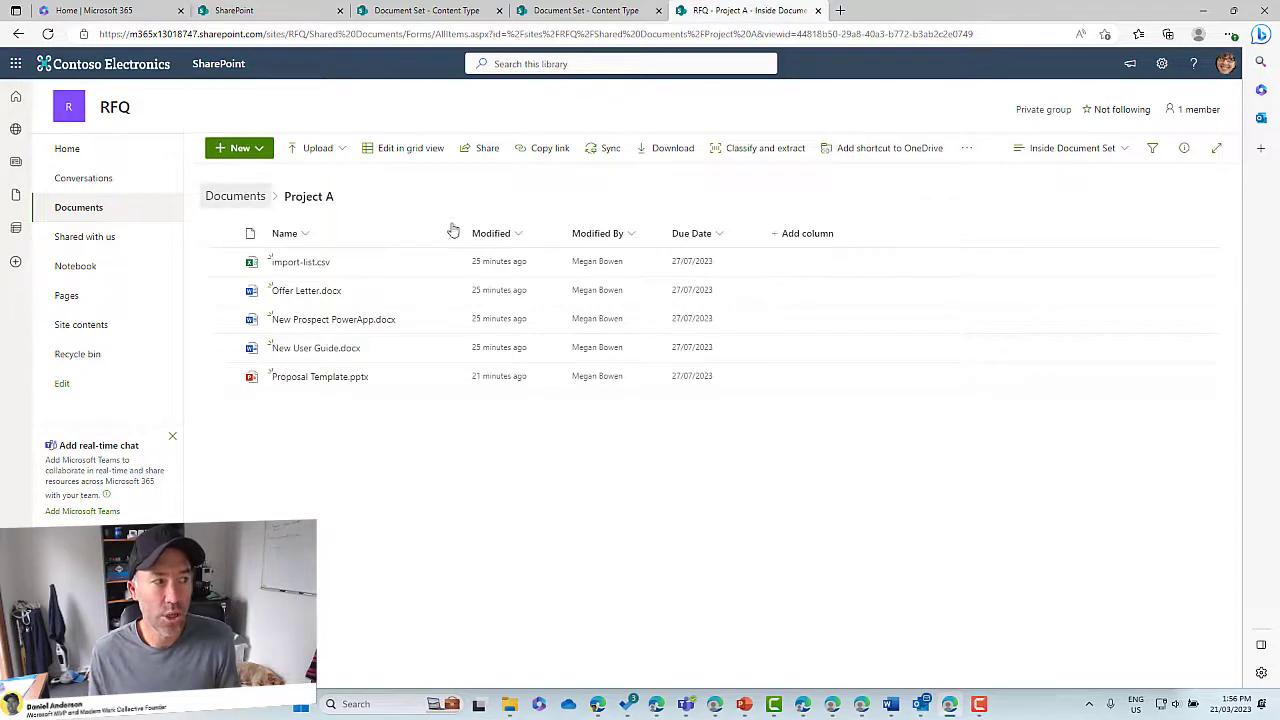